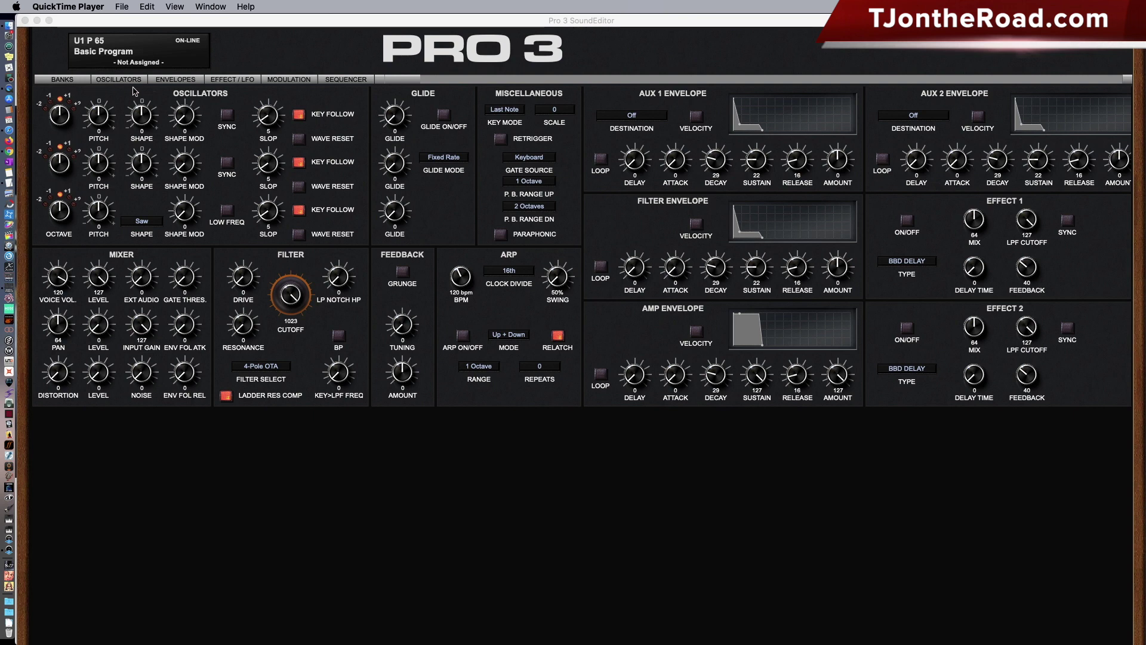
Step: Activate the editor and show the Banks page listing User 1–4 and Factory 1–4 programs
{"action": "left_click", "coordinate": [56, 81]}
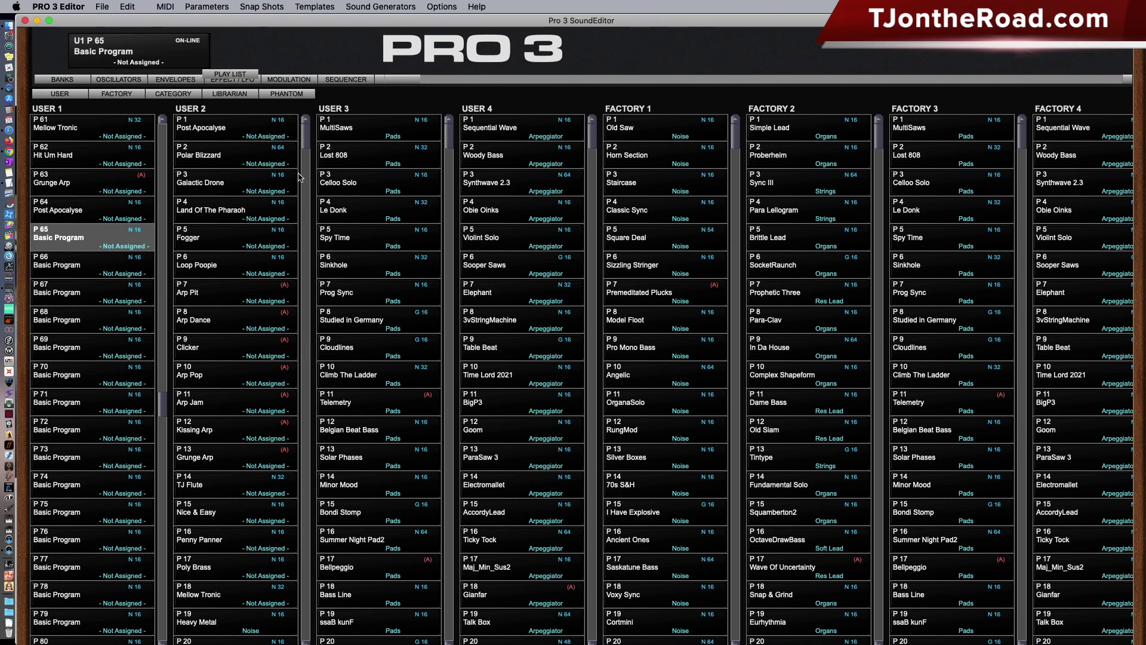
Step: Step through the Oscillators, Envelopes, Effect/LFO and Modulation sections, ending on slots 17–32
{"action": "left_click", "coordinate": [112, 80]}
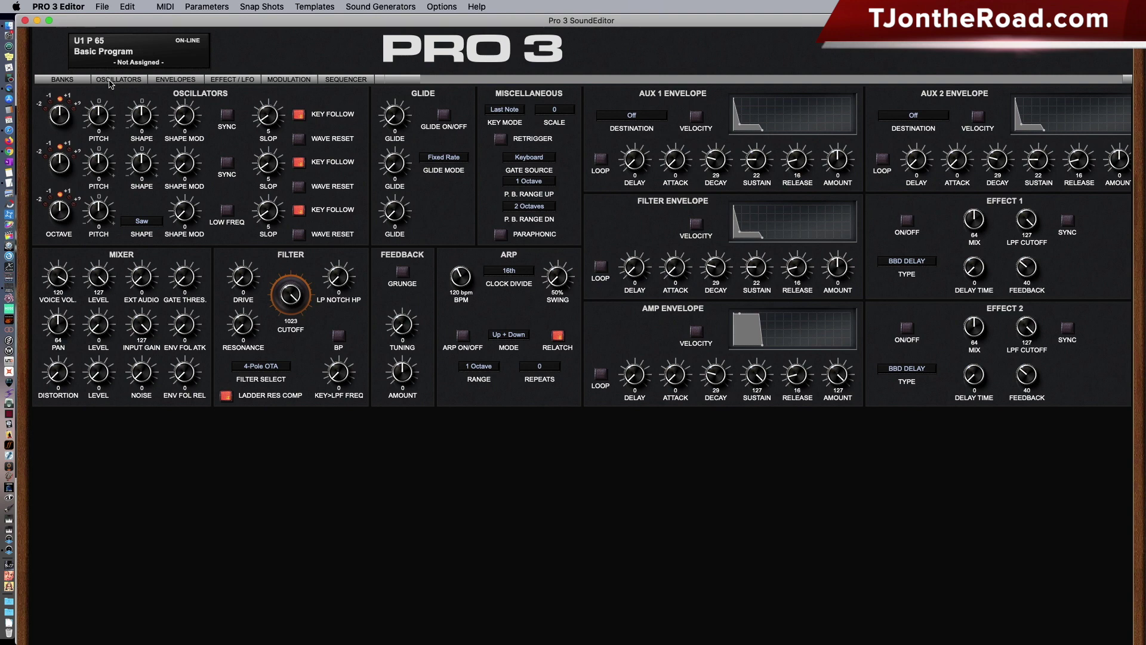
{"action": "left_click", "coordinate": [182, 80]}
{"action": "left_click", "coordinate": [255, 80]}
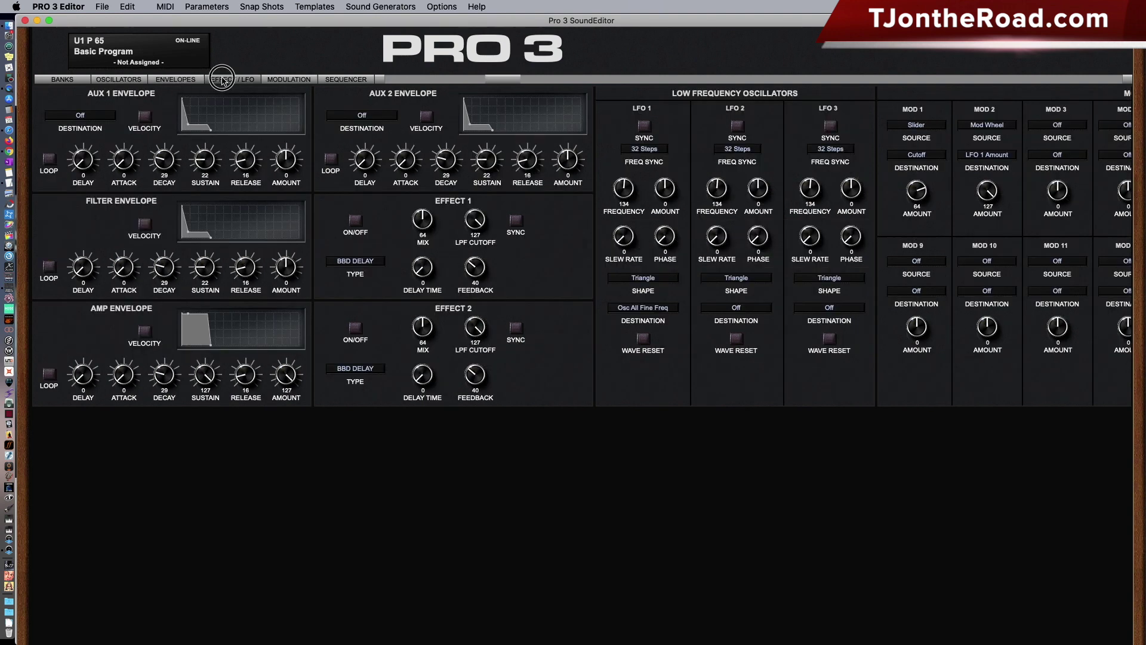
{"action": "left_click", "coordinate": [287, 82]}
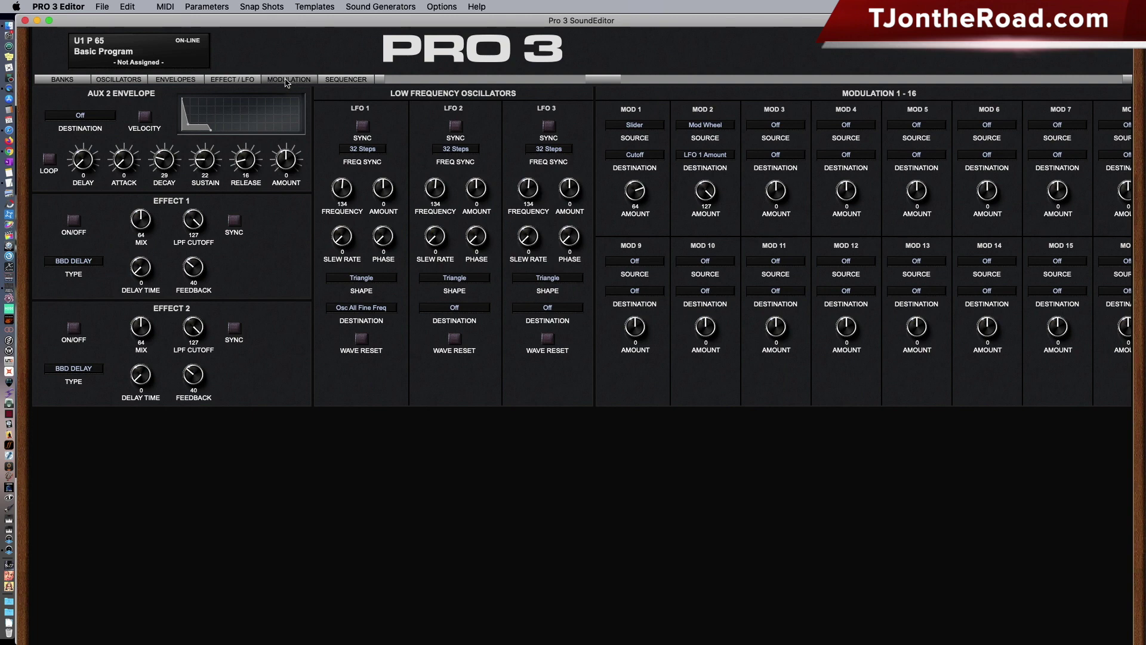
{"action": "left_click", "coordinate": [287, 81]}
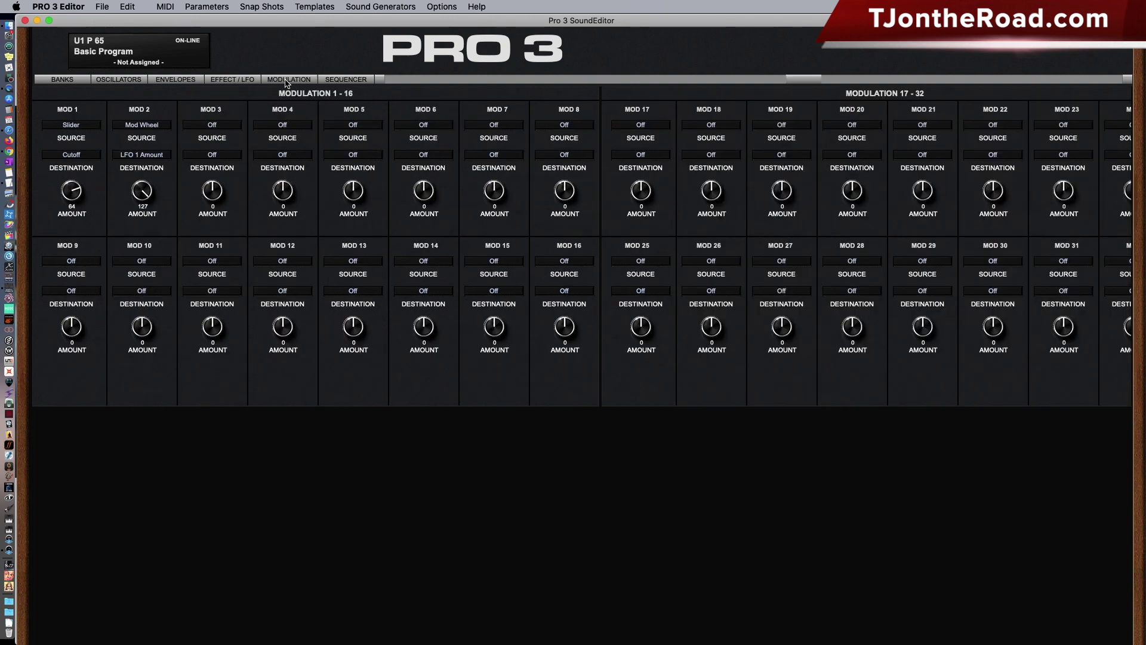
{"action": "left_click", "coordinate": [296, 81]}
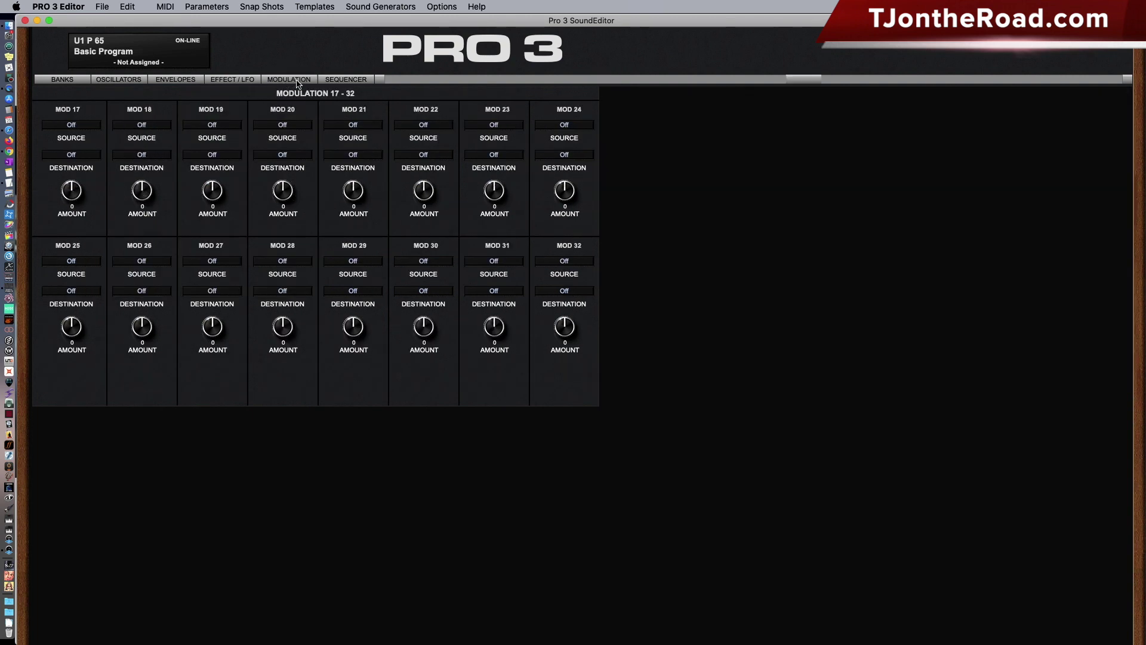
Step: Open the step Sequencer window, move it further onto the screen, and close it
{"action": "left_click", "coordinate": [349, 81]}
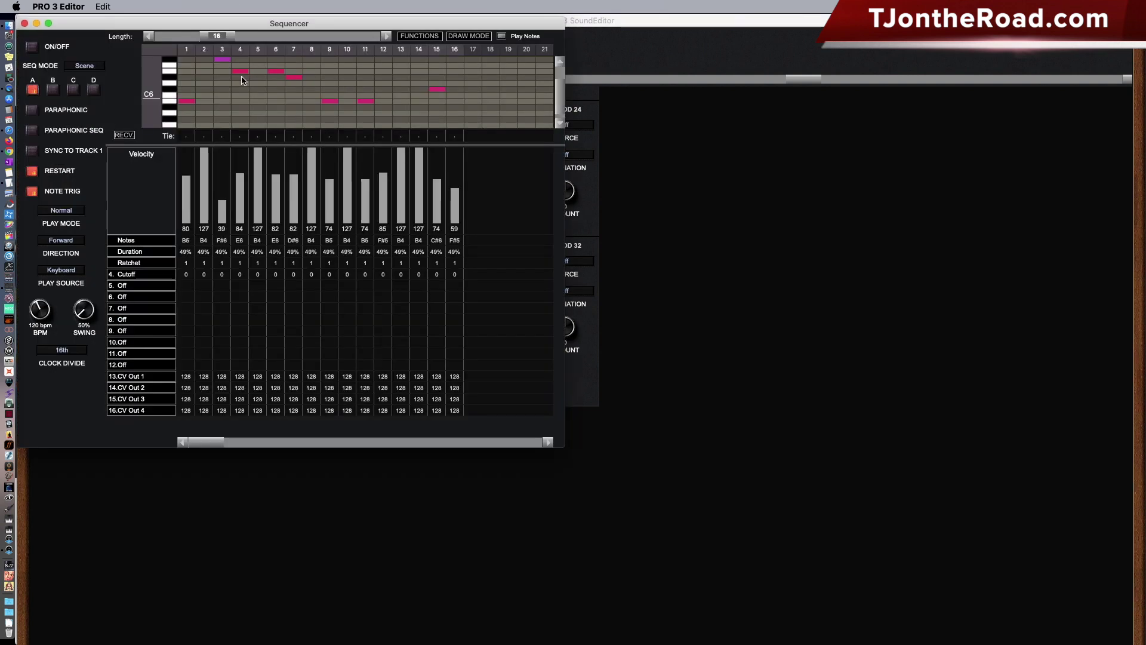
{"action": "left_click_drag", "start_coordinate": [160, 28], "coordinate": [241, 47]}
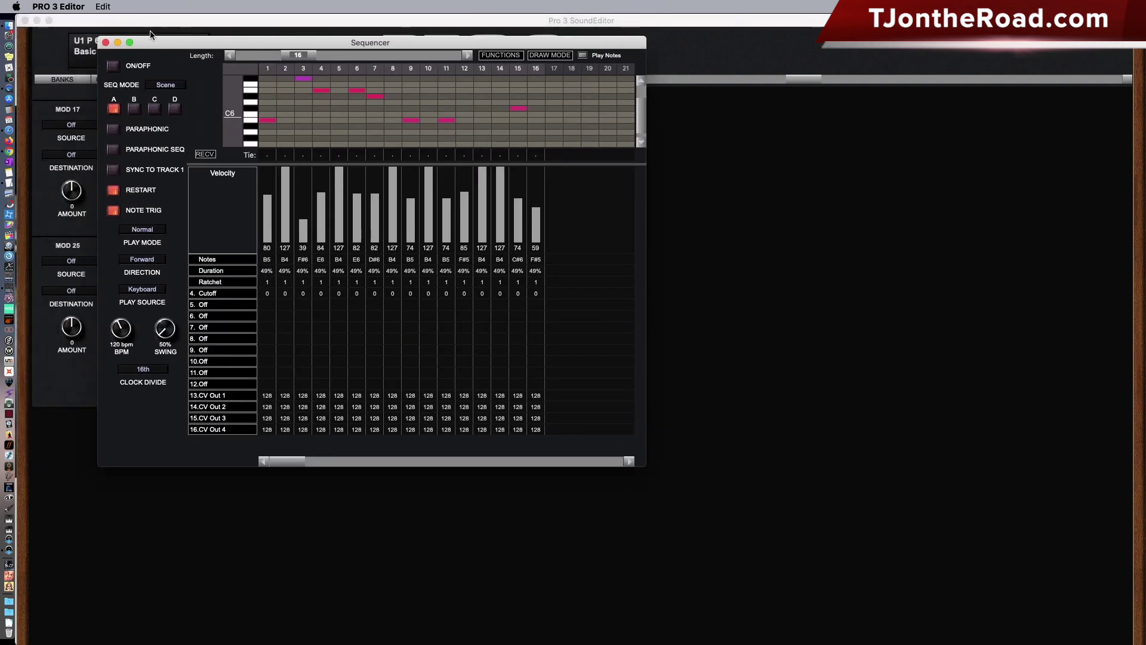
{"action": "left_click", "coordinate": [105, 43]}
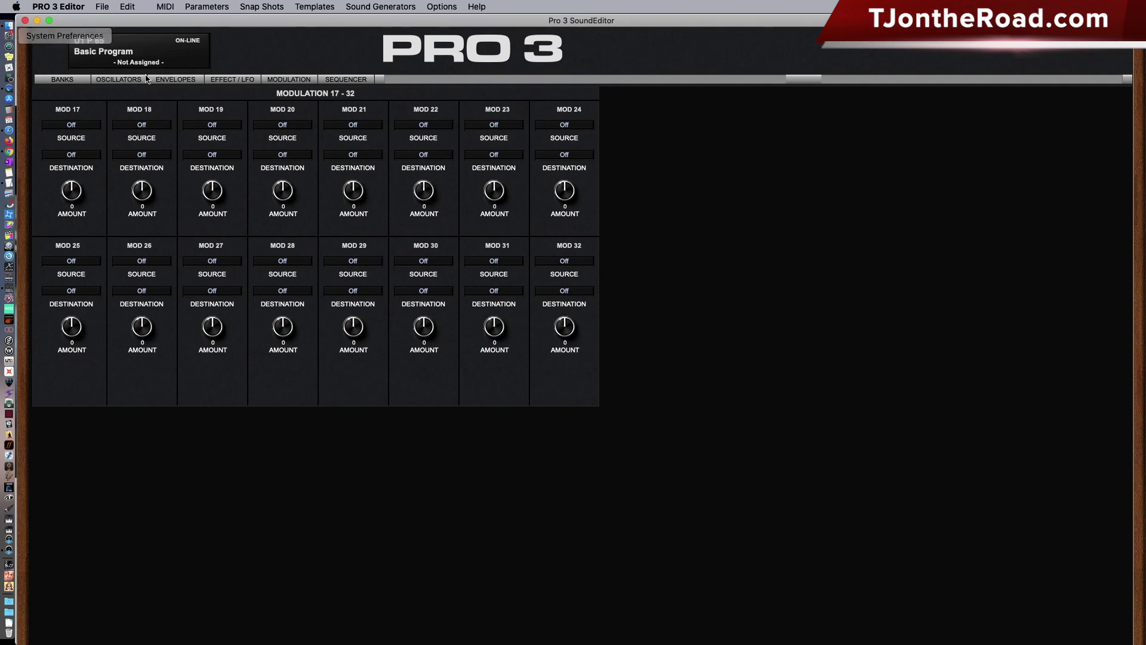
Step: Browse the program banks as User, Factory and Category views
{"action": "left_click", "coordinate": [57, 81]}
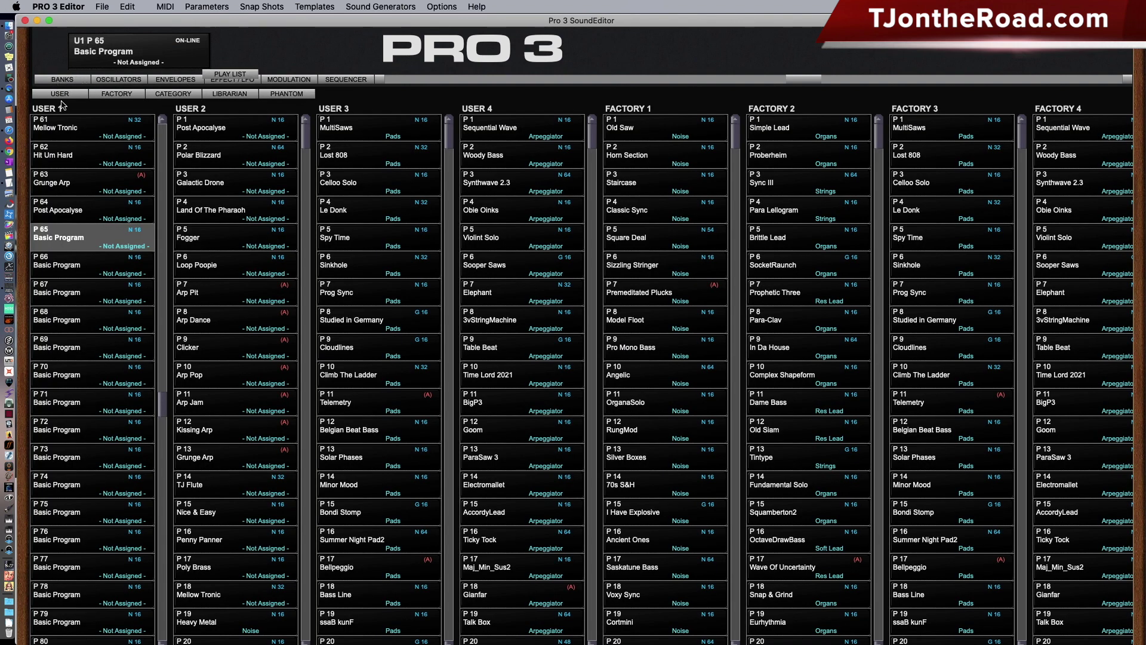
{"action": "left_click", "coordinate": [62, 95]}
{"action": "left_click", "coordinate": [126, 97]}
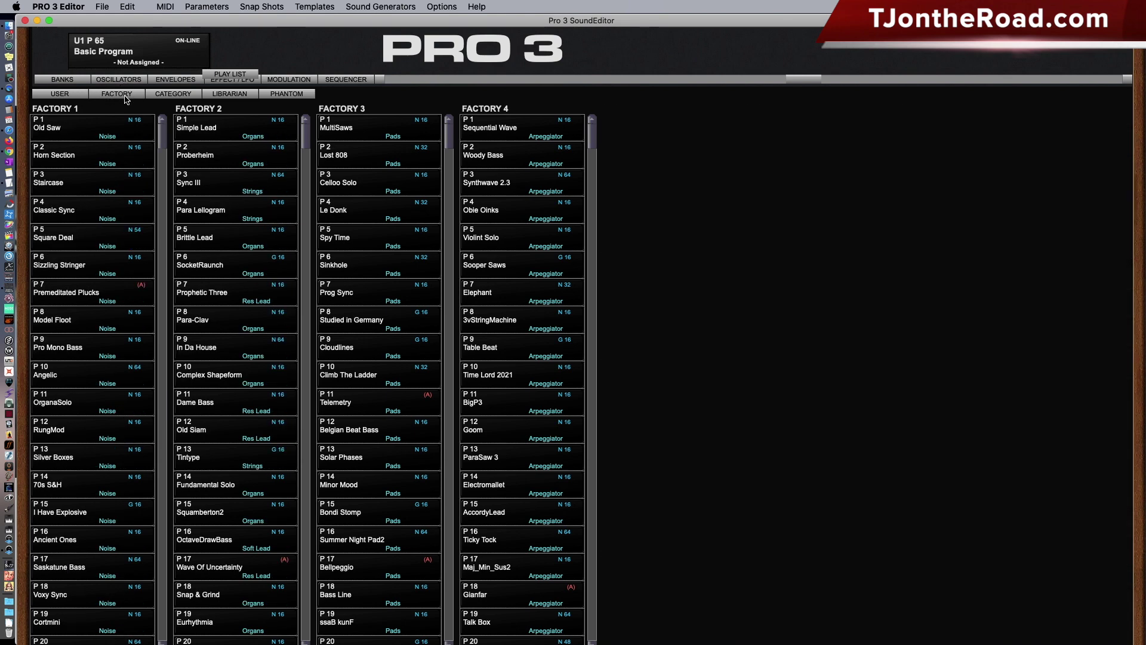
{"action": "left_click", "coordinate": [184, 98]}
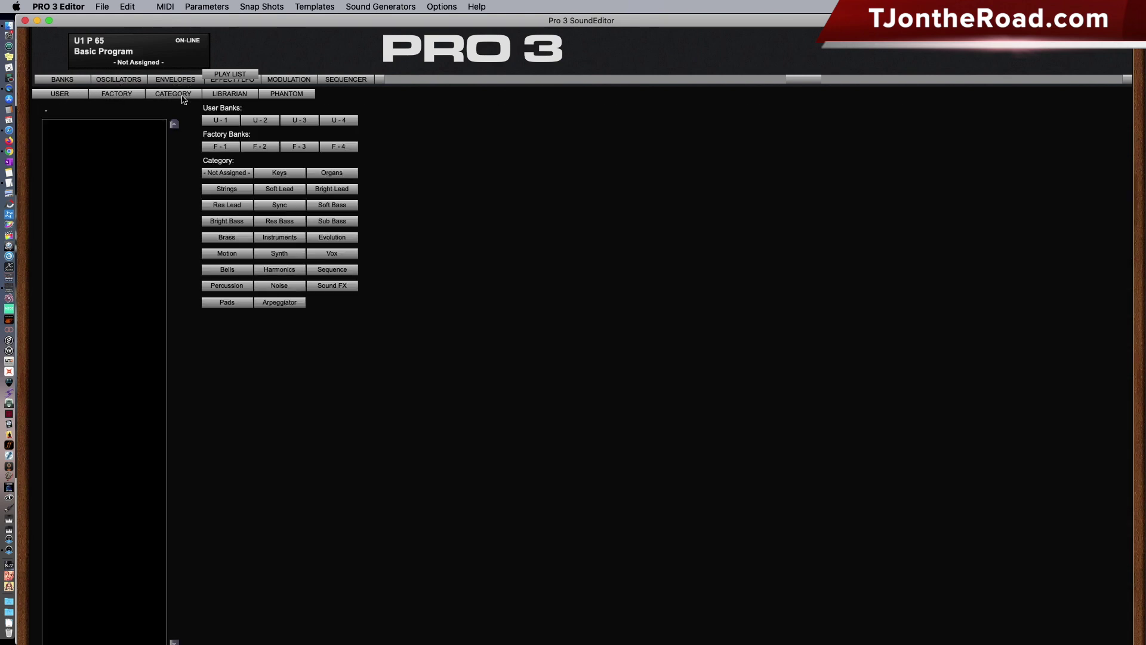
Step: Open the Librarian Bank Manager, move it right, and close it
{"action": "left_click", "coordinate": [223, 97]}
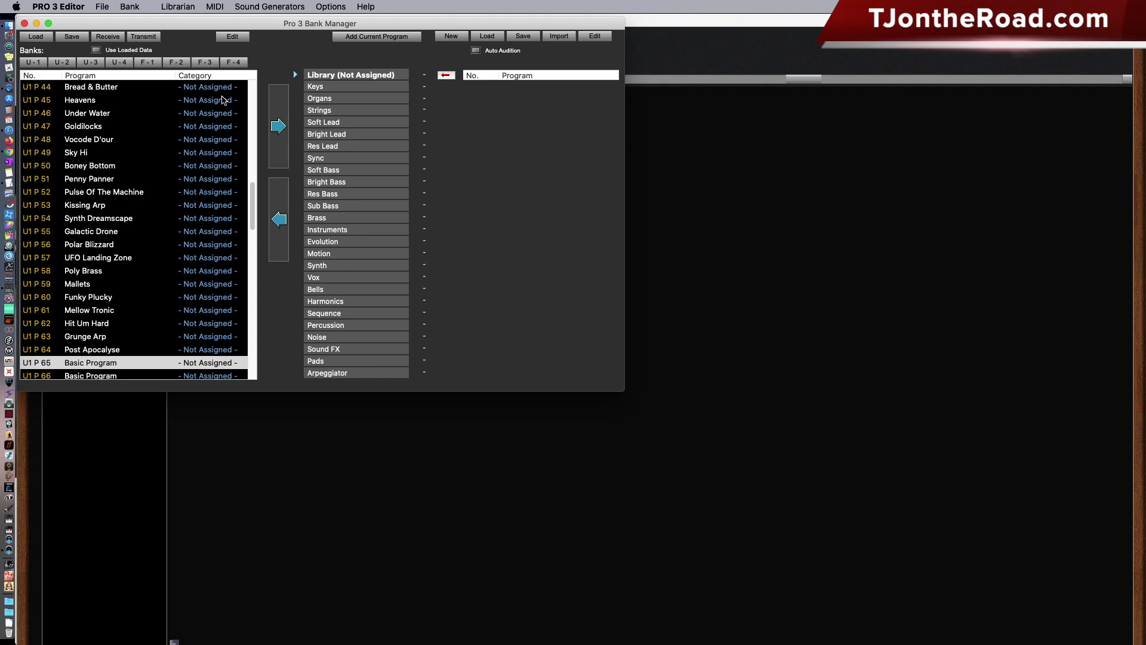
{"action": "left_click_drag", "start_coordinate": [80, 28], "coordinate": [107, 32]}
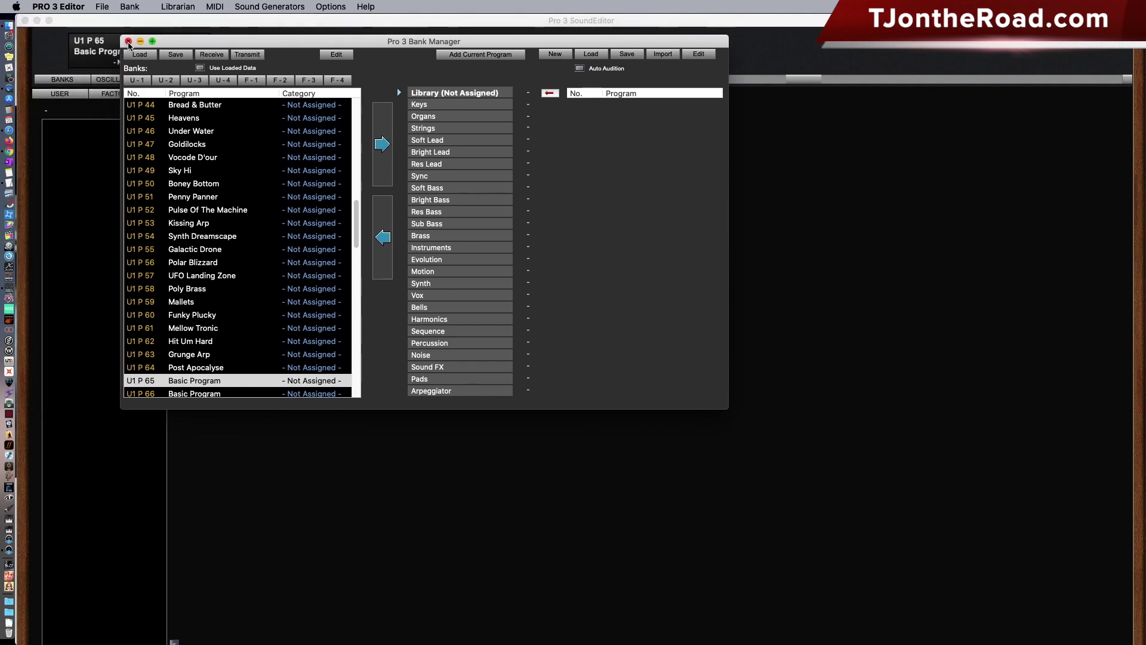
{"action": "left_click", "coordinate": [119, 57]}
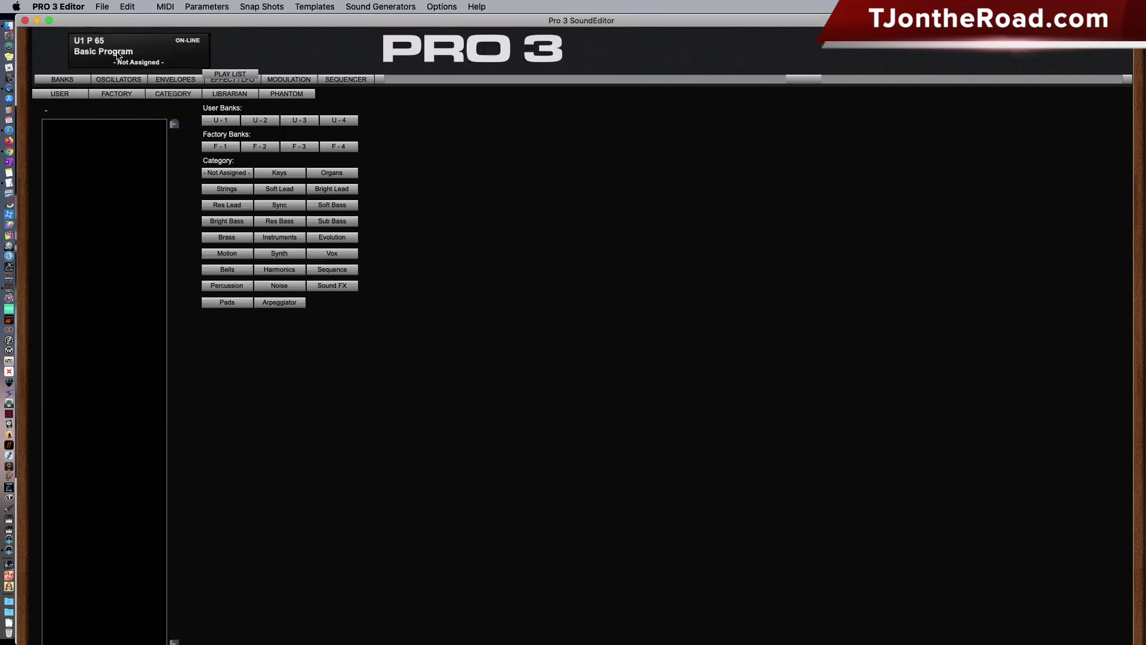
Step: Open the Phantom program banks window, move it down and right, and close it
{"action": "left_click", "coordinate": [298, 96]}
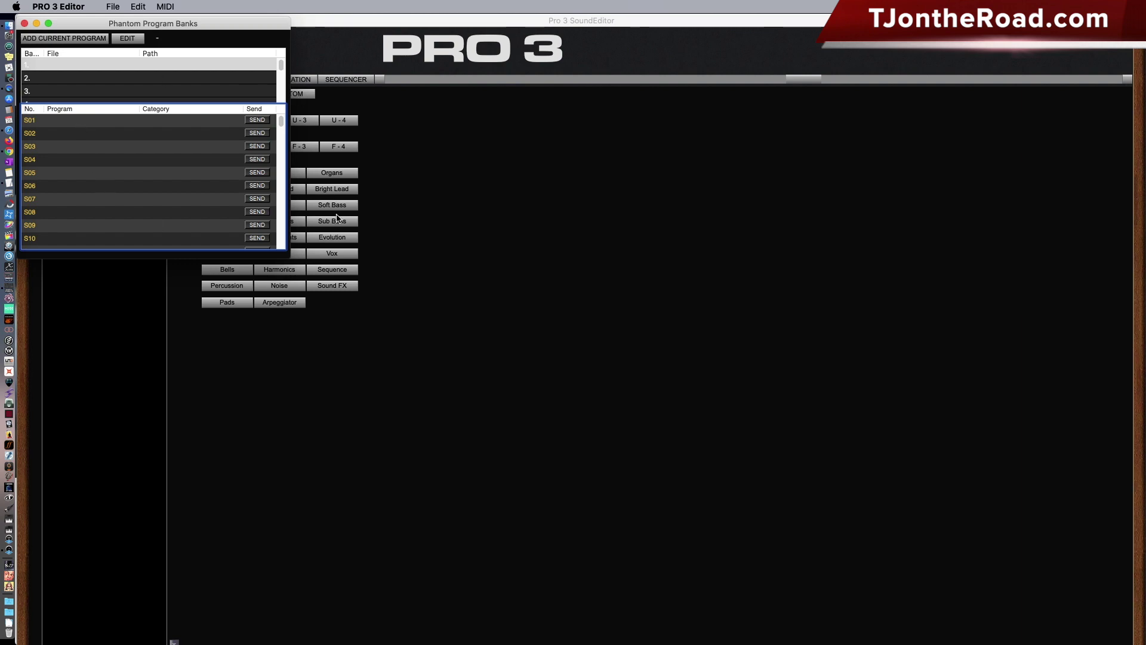
{"action": "left_click_drag", "start_coordinate": [160, 38], "coordinate": [290, 138]}
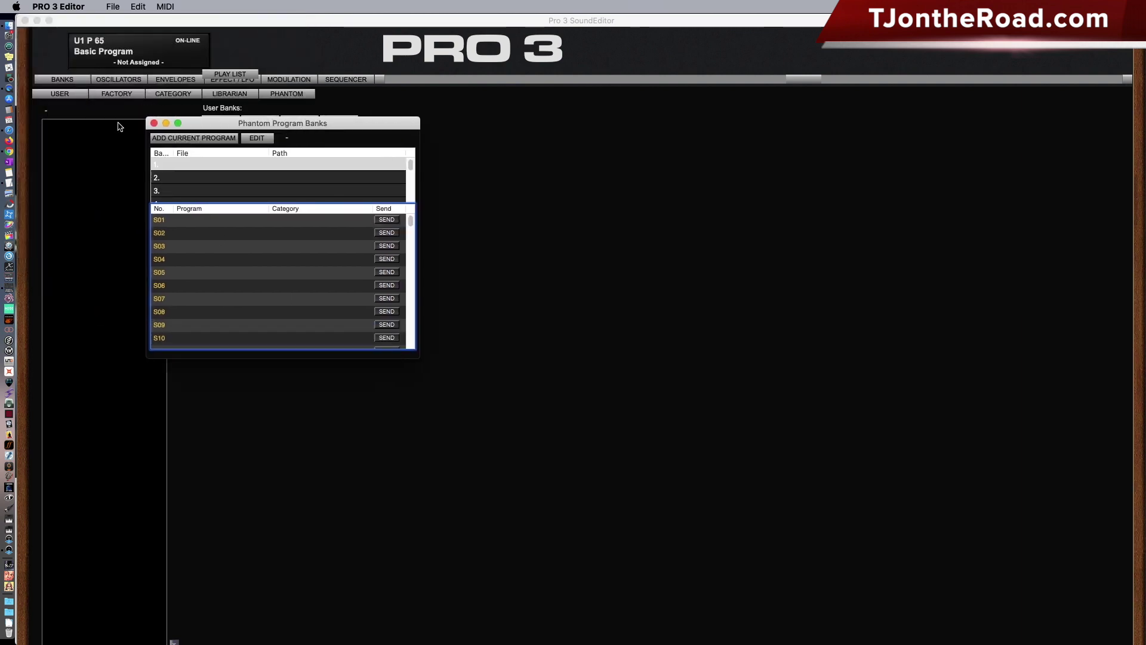
{"action": "left_click", "coordinate": [154, 123]}
Step: Show the main panel with Basic Program's oscillators, mixer, filter, glide, envelopes and effects
{"action": "left_click", "coordinate": [123, 83]}
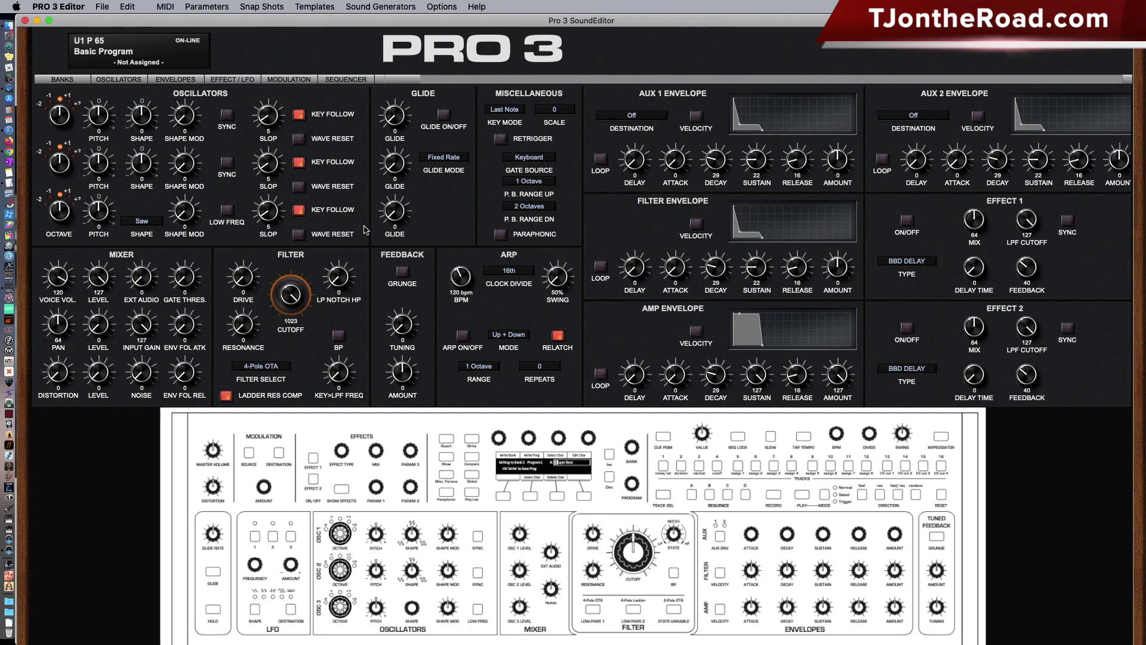
Step: Look through the oscillator Shape list, leaving it at Saw
{"action": "left_click", "coordinate": [142, 223]}
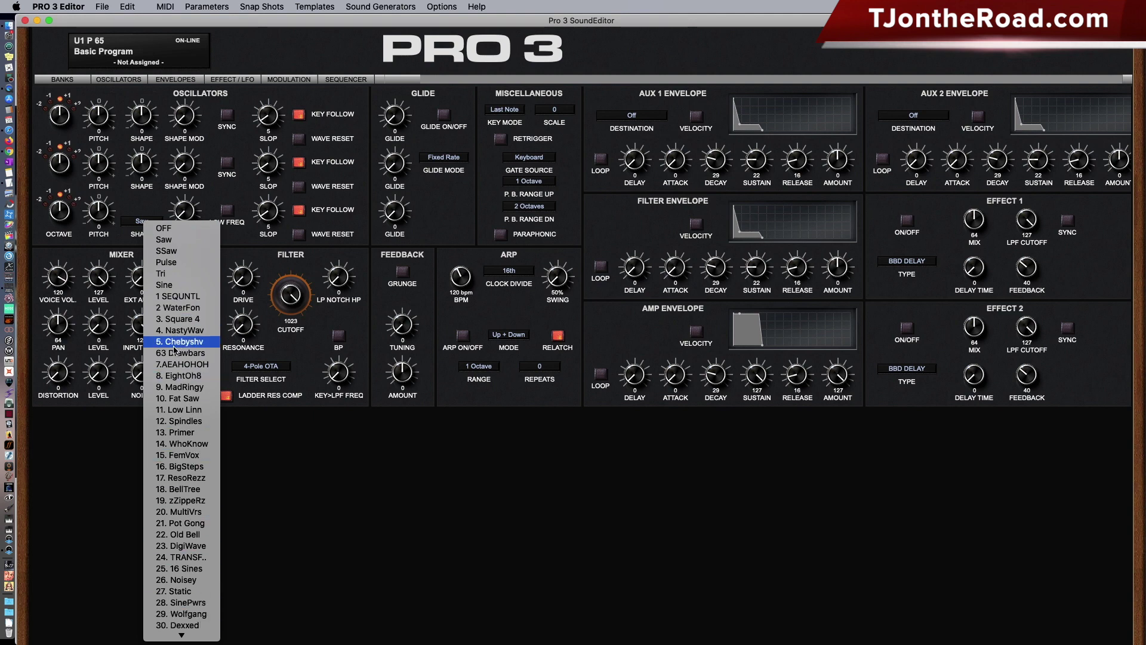
{"action": "scroll", "coordinate": [175, 350], "scroll_direction": "down", "scroll_amount": 1}
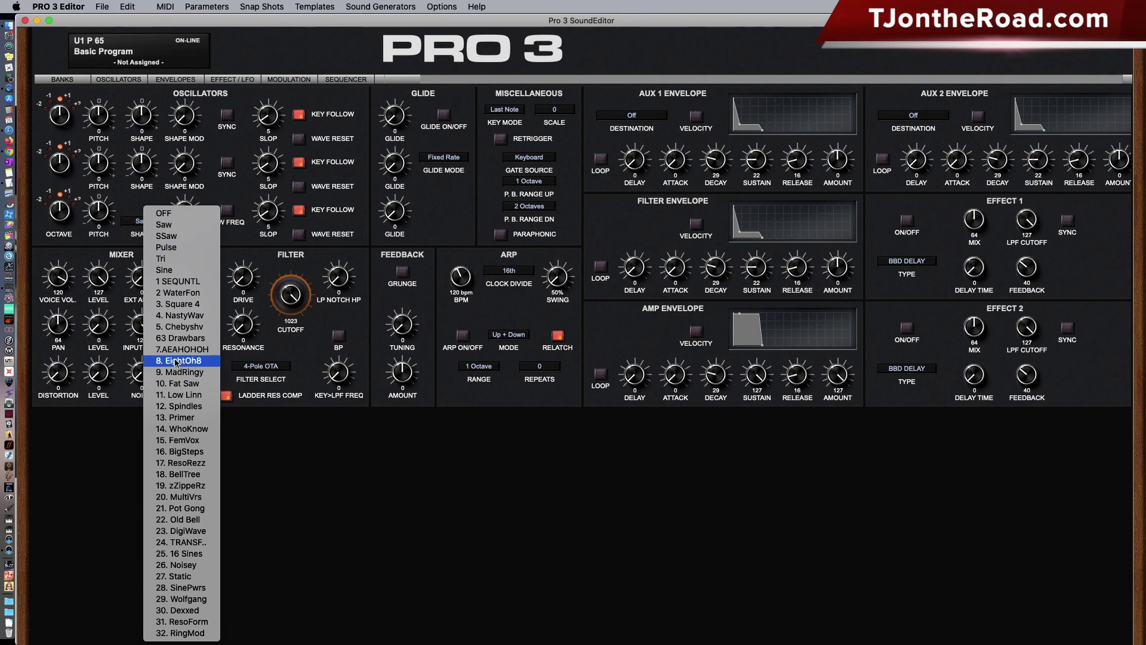
{"action": "left_click", "coordinate": [238, 197]}
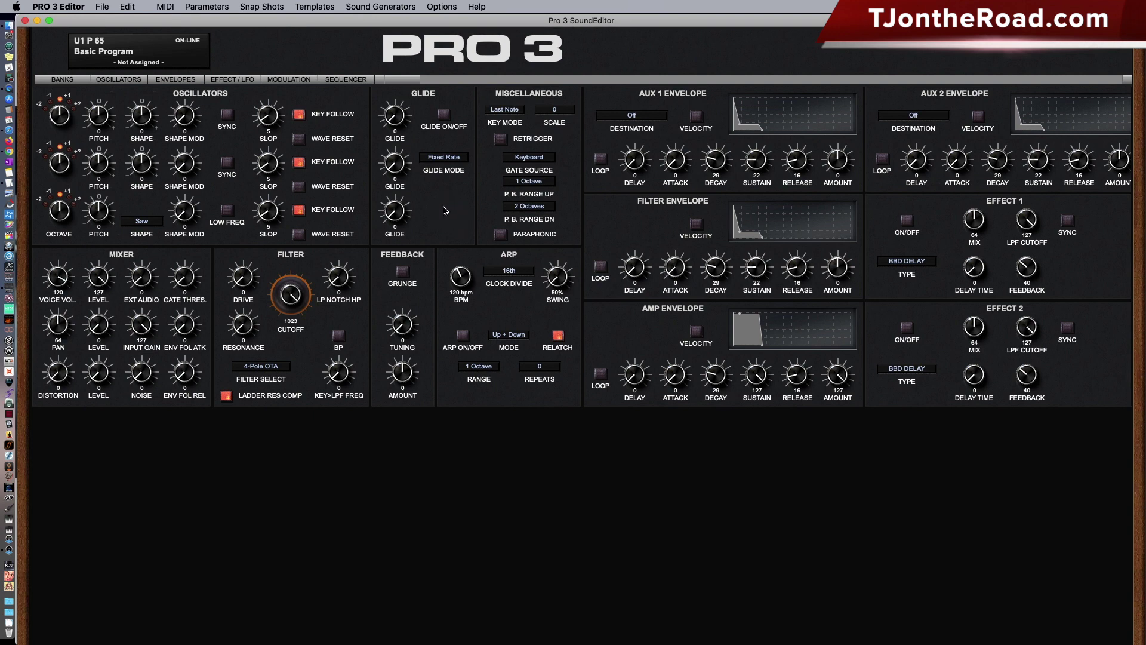
Step: Set the third glide amount to 3, the others to 0, and view the Glide Mode choices
{"action": "mouse_move", "coordinate": [391, 213]}
{"action": "left_mouse_down"}
{"action": "mouse_move", "coordinate": [391, 201]}
{"action": "mouse_move", "coordinate": [392, 212]}
{"action": "left_mouse_up"}
{"action": "mouse_move", "coordinate": [392, 165]}
{"action": "left_mouse_down"}
{"action": "mouse_move", "coordinate": [389, 138]}
{"action": "mouse_move", "coordinate": [389, 173]}
{"action": "left_mouse_up"}
{"action": "mouse_move", "coordinate": [396, 122]}
{"action": "left_mouse_down"}
{"action": "mouse_move", "coordinate": [386, 107]}
{"action": "mouse_move", "coordinate": [390, 136]}
{"action": "left_mouse_up"}
{"action": "left_click", "coordinate": [442, 117]}
{"action": "left_click", "coordinate": [443, 117]}
{"action": "left_click", "coordinate": [450, 158]}
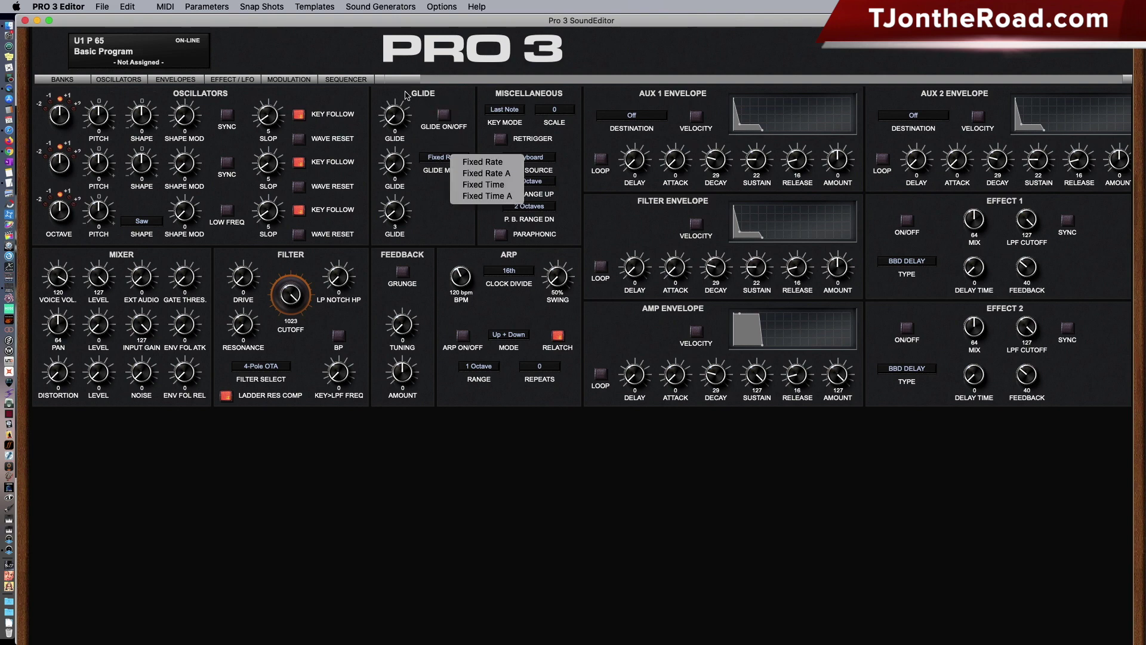
{"action": "left_click", "coordinate": [452, 222]}
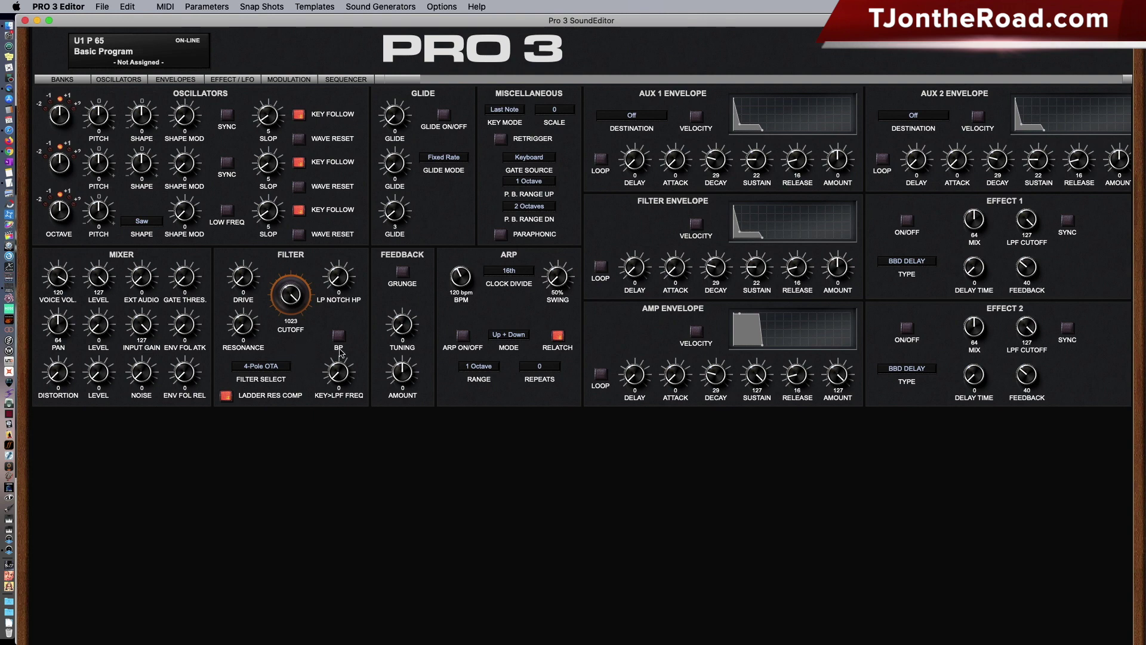
Step: Try Ladder and State Var filters, settle on 4-Pole OTA, and leave Ladder Res Comp on
{"action": "left_click", "coordinate": [271, 368]}
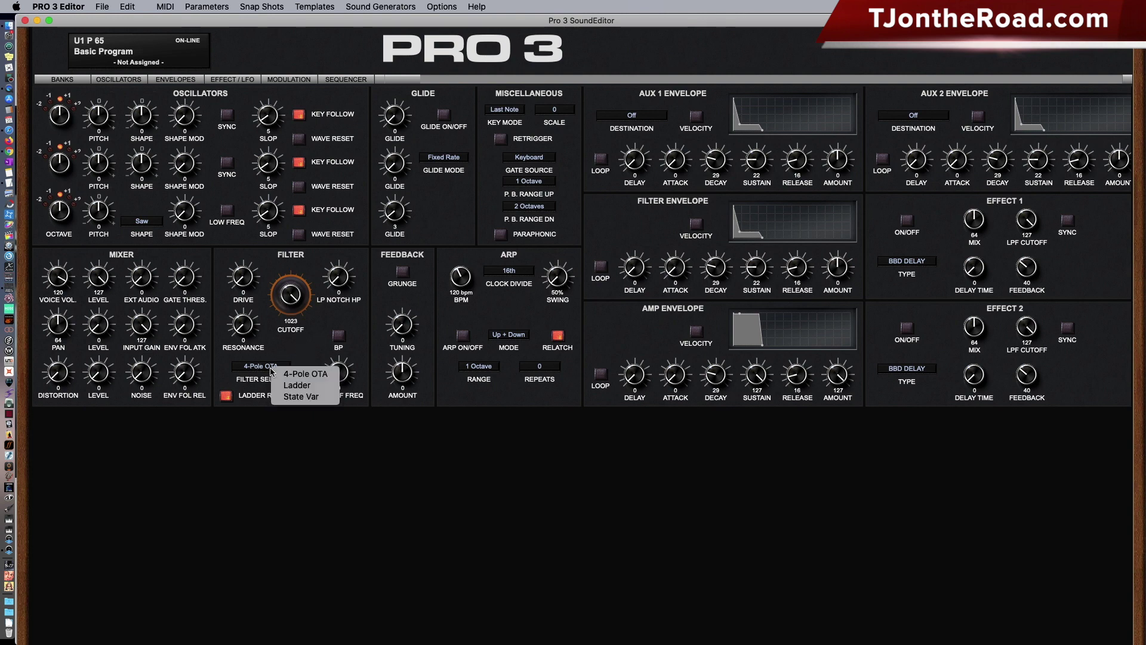
{"action": "left_click", "coordinate": [296, 385]}
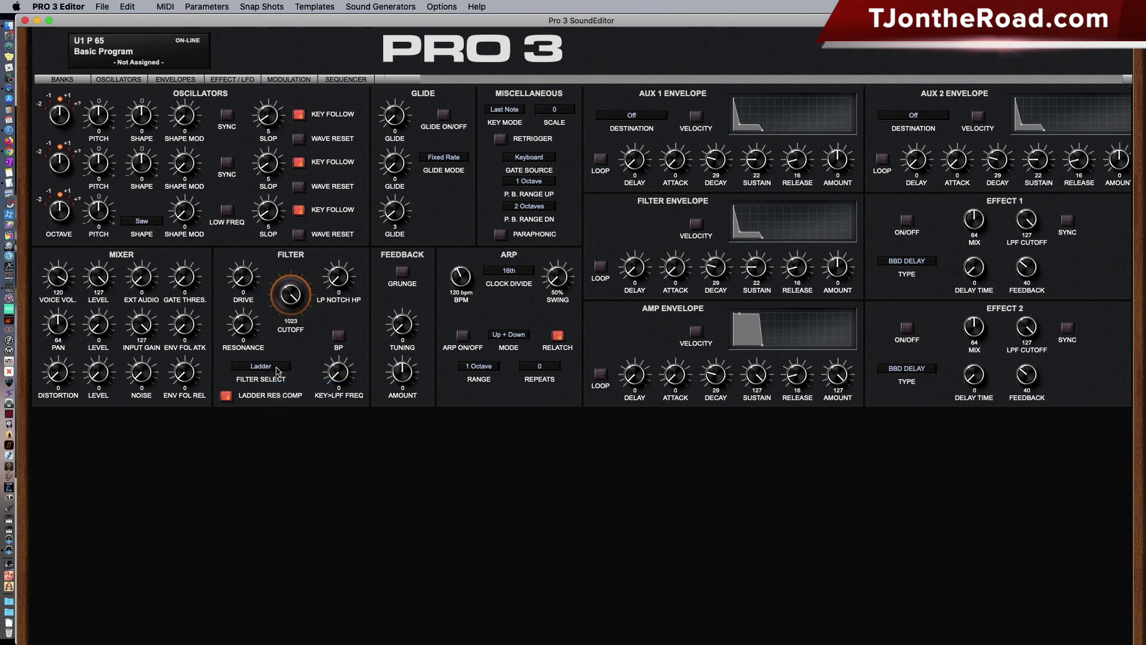
{"action": "left_click", "coordinate": [280, 370]}
{"action": "left_click", "coordinate": [307, 397]}
{"action": "left_click", "coordinate": [267, 368]}
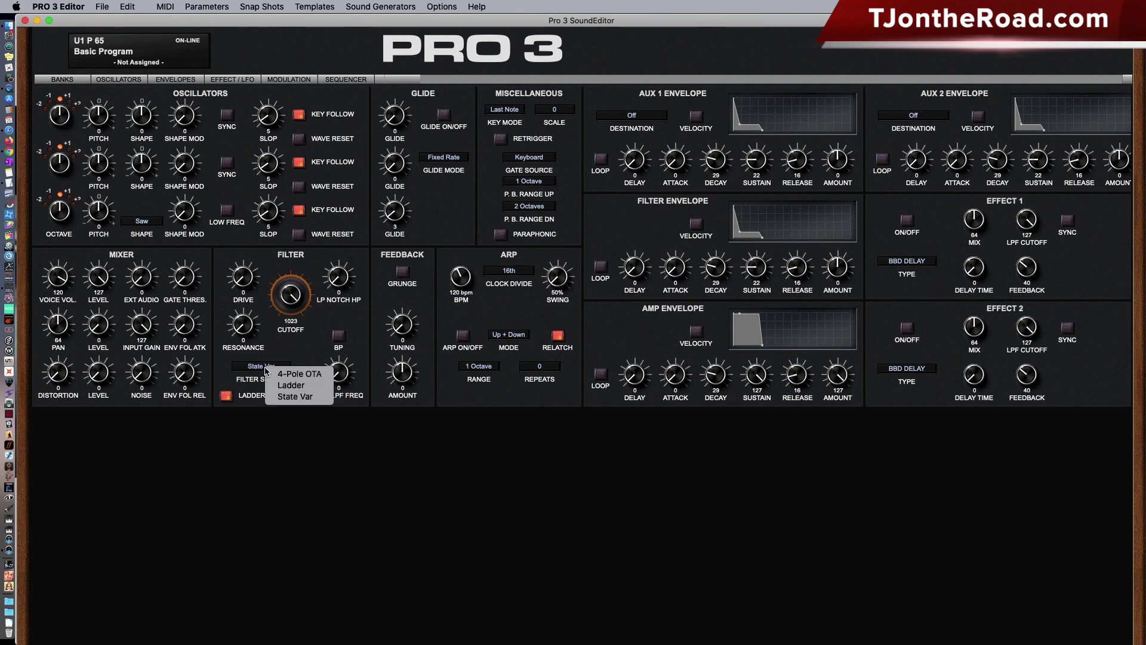
{"action": "left_click", "coordinate": [305, 374]}
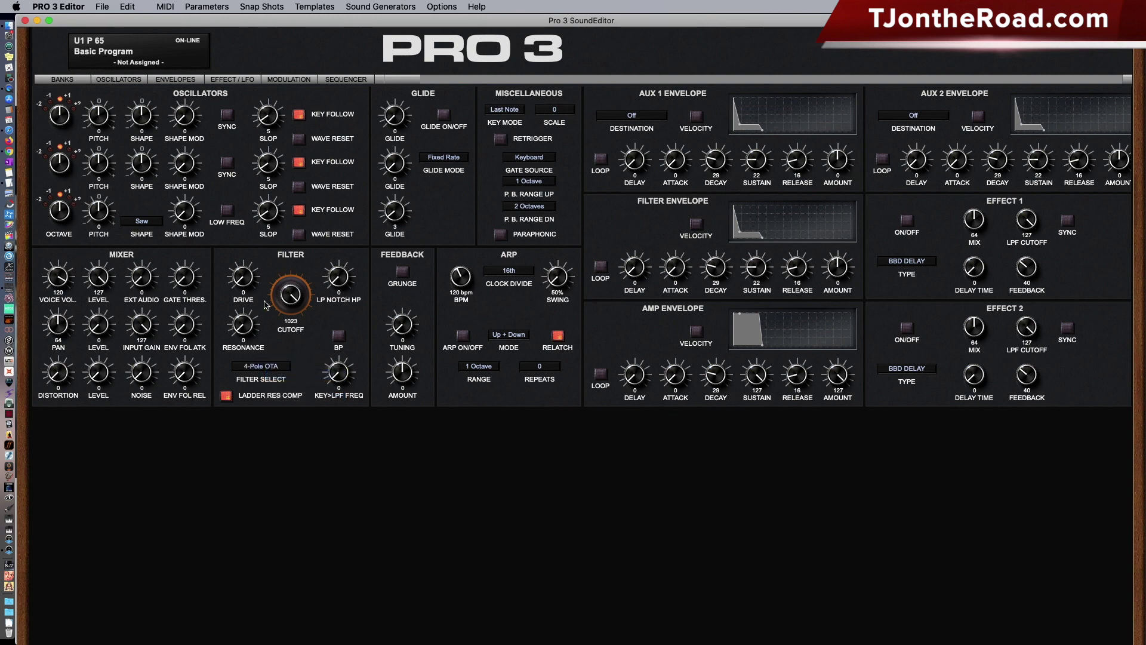
{"action": "left_click", "coordinate": [226, 397]}
{"action": "left_click", "coordinate": [226, 396]}
Step: Keep pitch-bend range at 1 Octave up, 2 Octaves down, Paraphonic off, and turn Retrigger off
{"action": "left_click", "coordinate": [533, 183]}
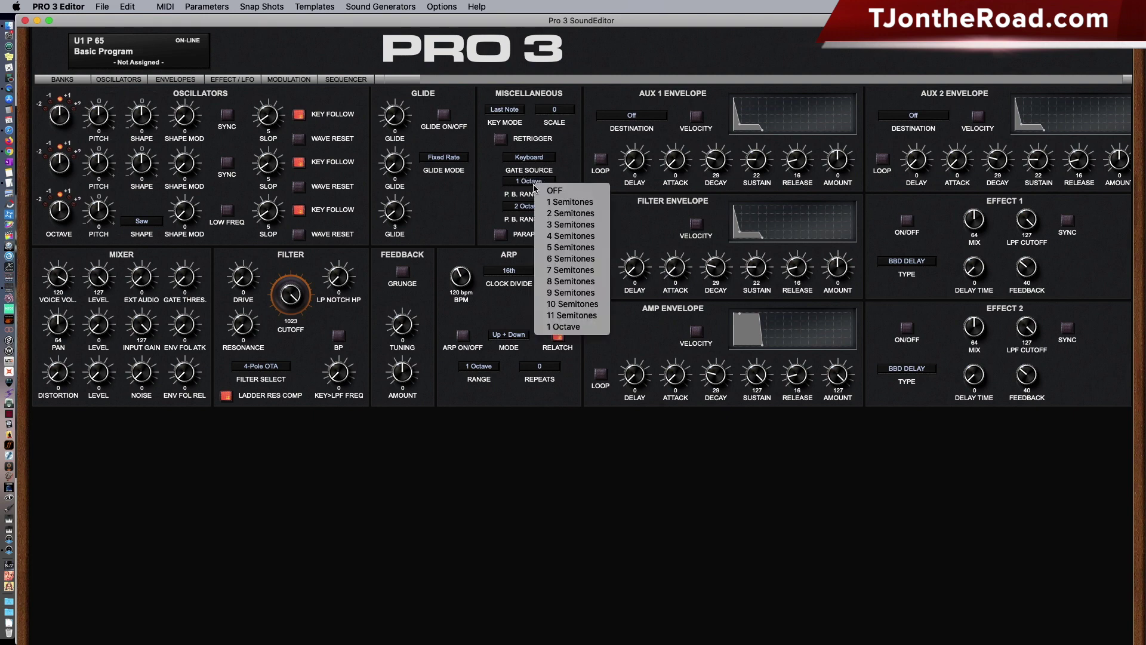
{"action": "left_click", "coordinate": [537, 183]}
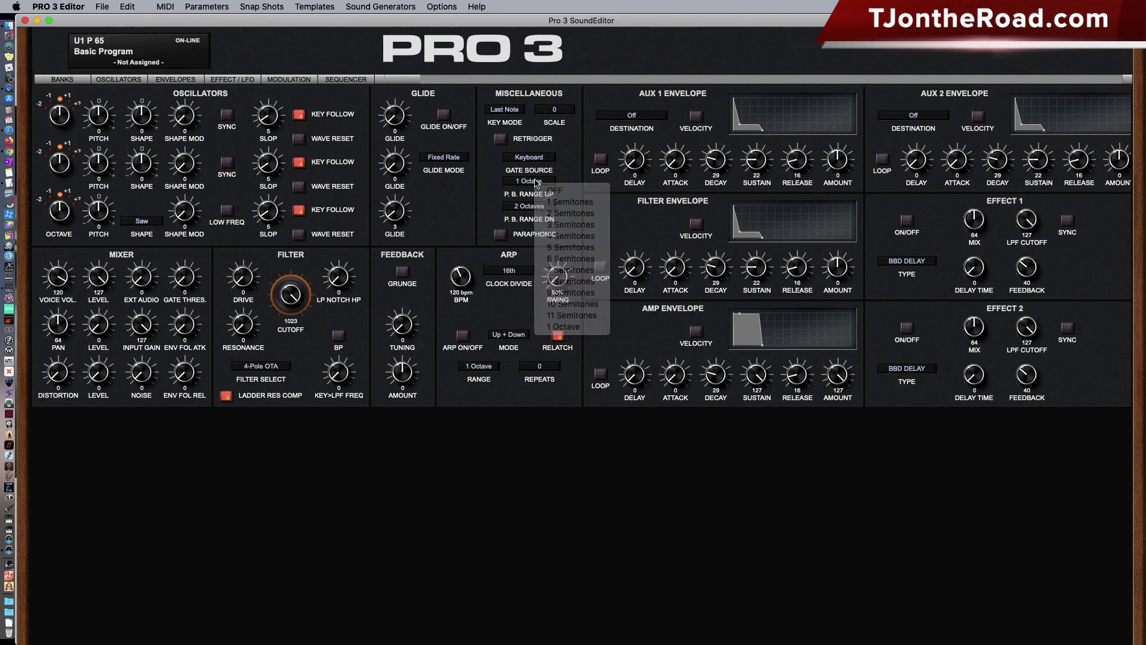
{"action": "left_click", "coordinate": [539, 210]}
{"action": "left_click", "coordinate": [534, 218]}
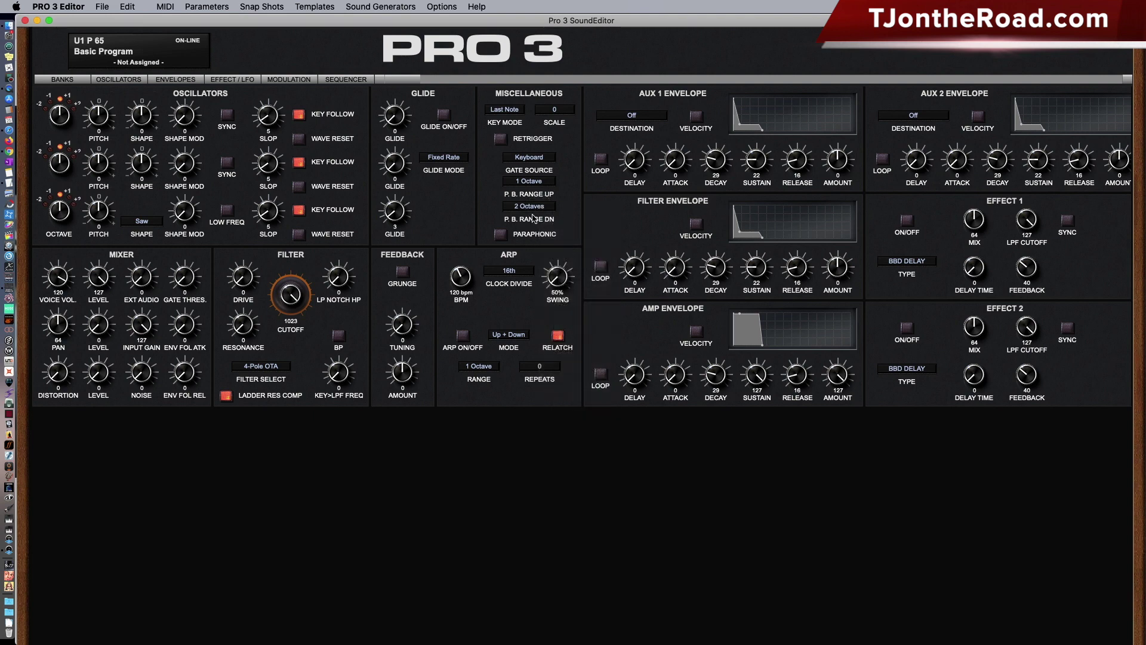
{"action": "left_click", "coordinate": [499, 235]}
{"action": "left_click", "coordinate": [500, 235]}
{"action": "left_click", "coordinate": [501, 142]}
Step: Keep the arpeggiator at 16th, Up + Down, 1 Octave, 0 repeats, off, then show Envelopes
{"action": "left_click", "coordinate": [517, 273]}
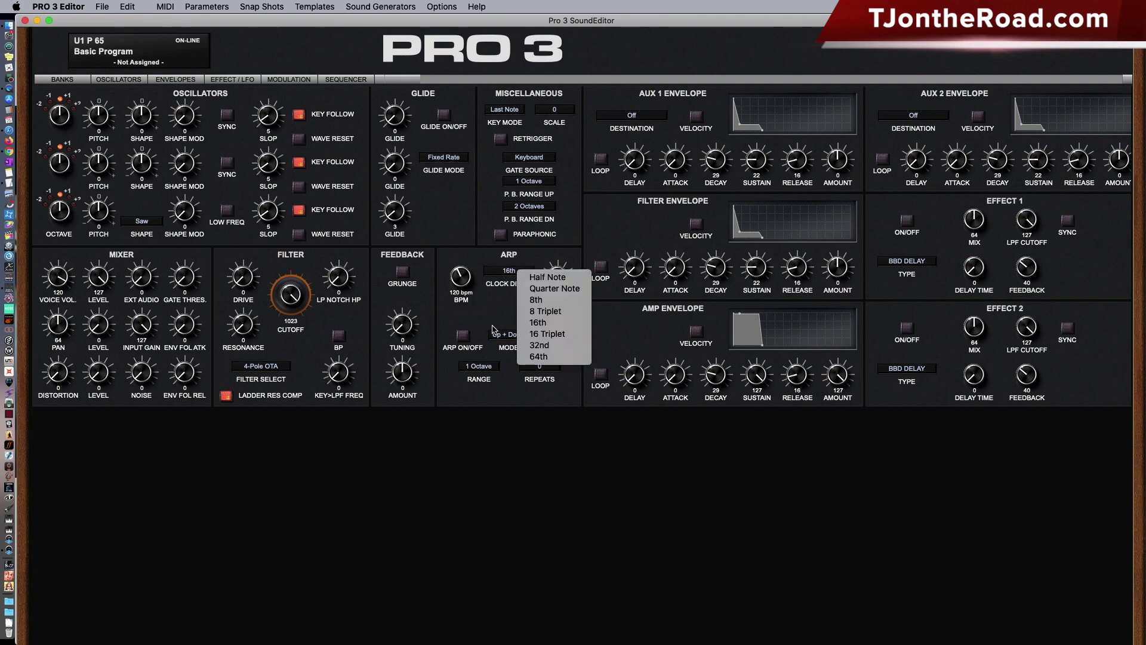
{"action": "left_click", "coordinate": [482, 301]}
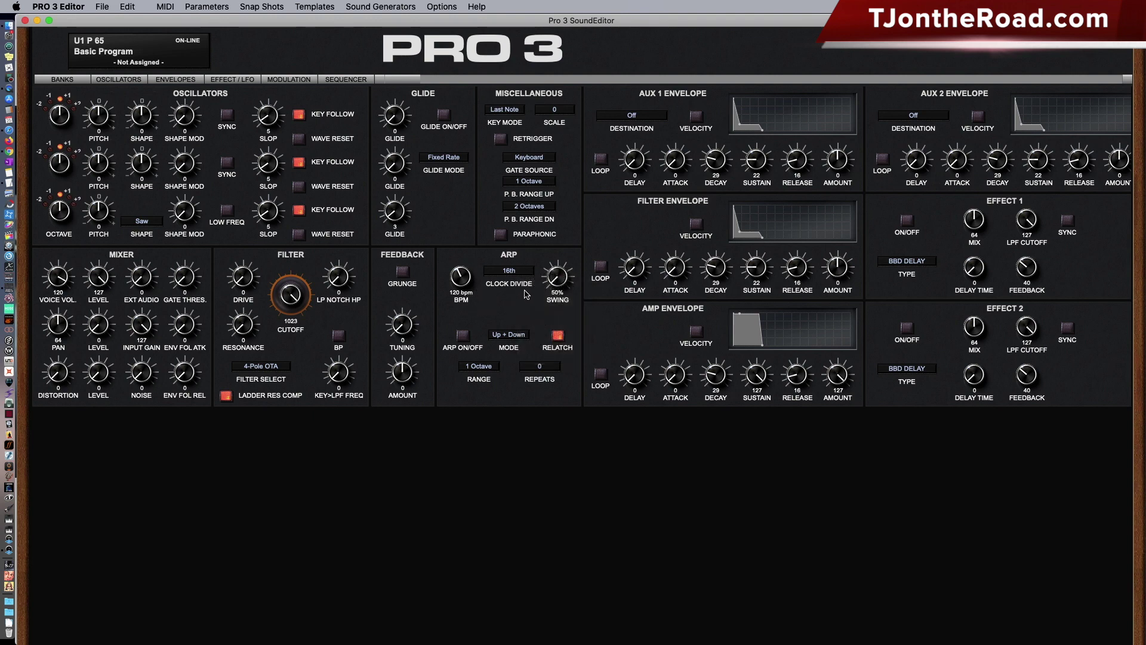
{"action": "left_click", "coordinate": [521, 338]}
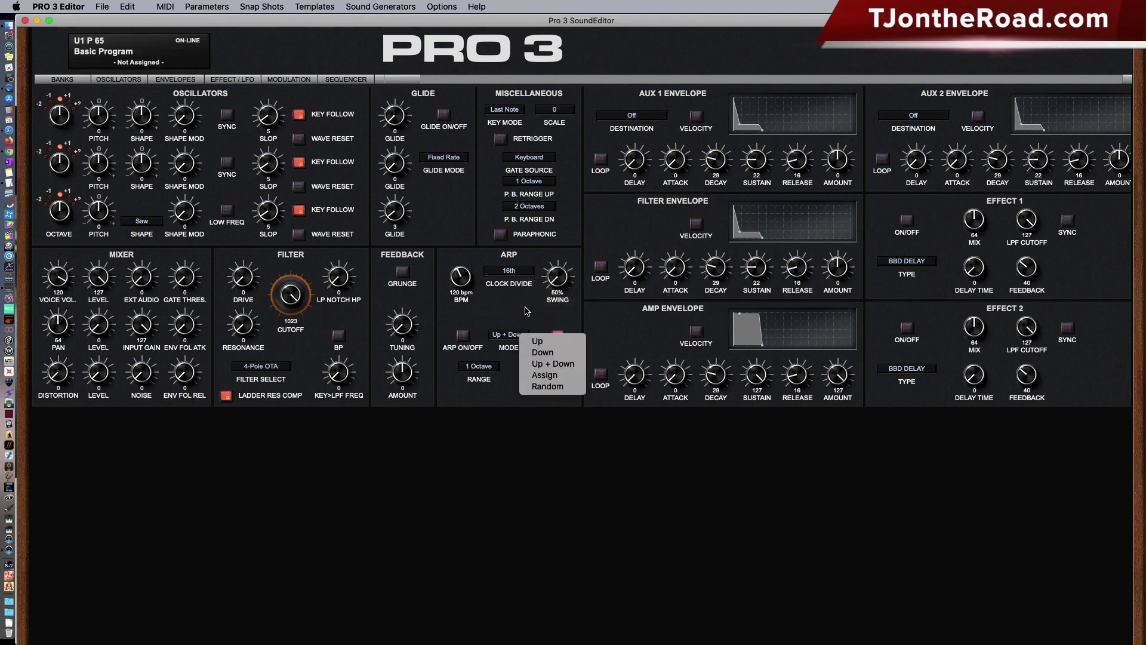
{"action": "left_click", "coordinate": [527, 311]}
{"action": "left_click", "coordinate": [466, 338]}
{"action": "left_click", "coordinate": [464, 338]}
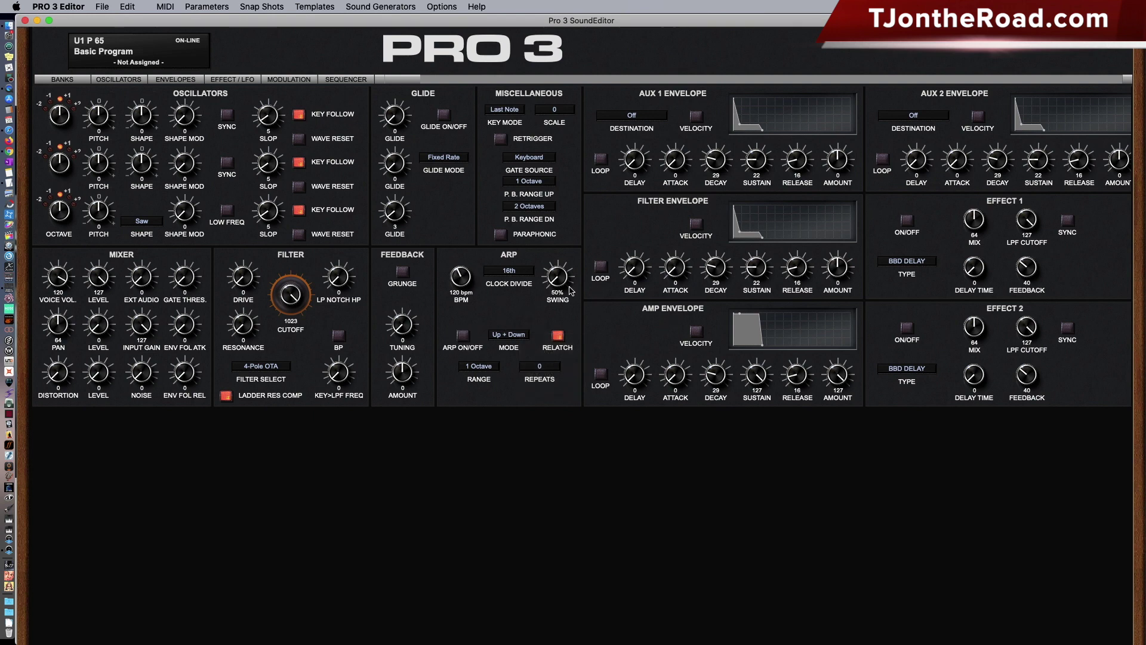
{"action": "left_click", "coordinate": [476, 369]}
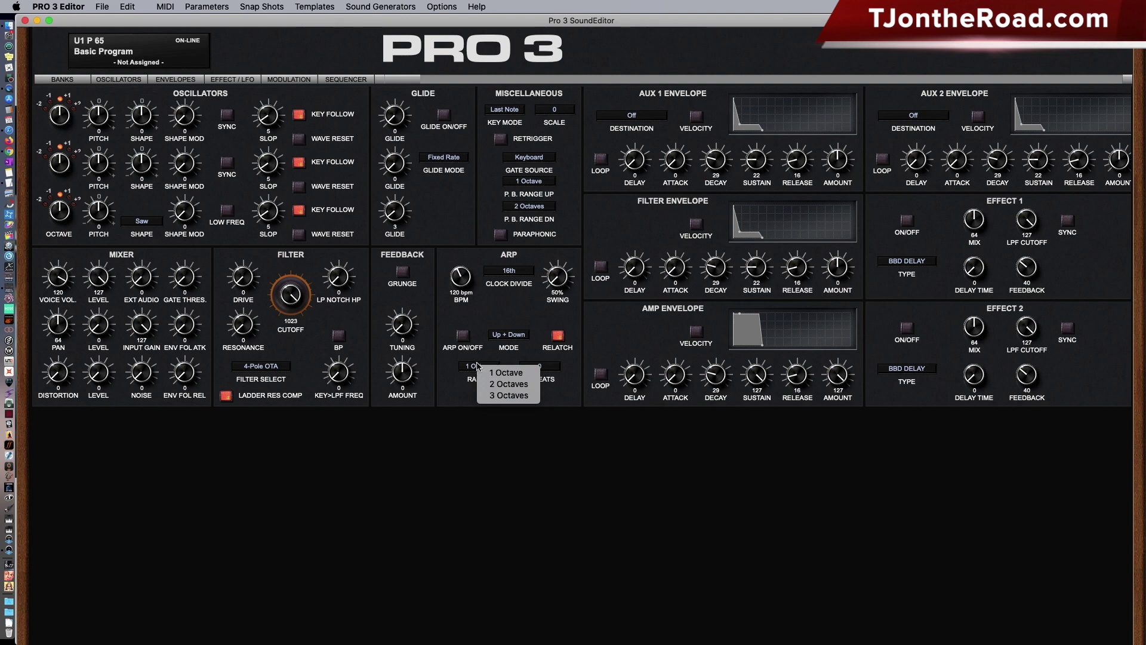
{"action": "left_click", "coordinate": [505, 367]}
{"action": "left_click", "coordinate": [541, 370]}
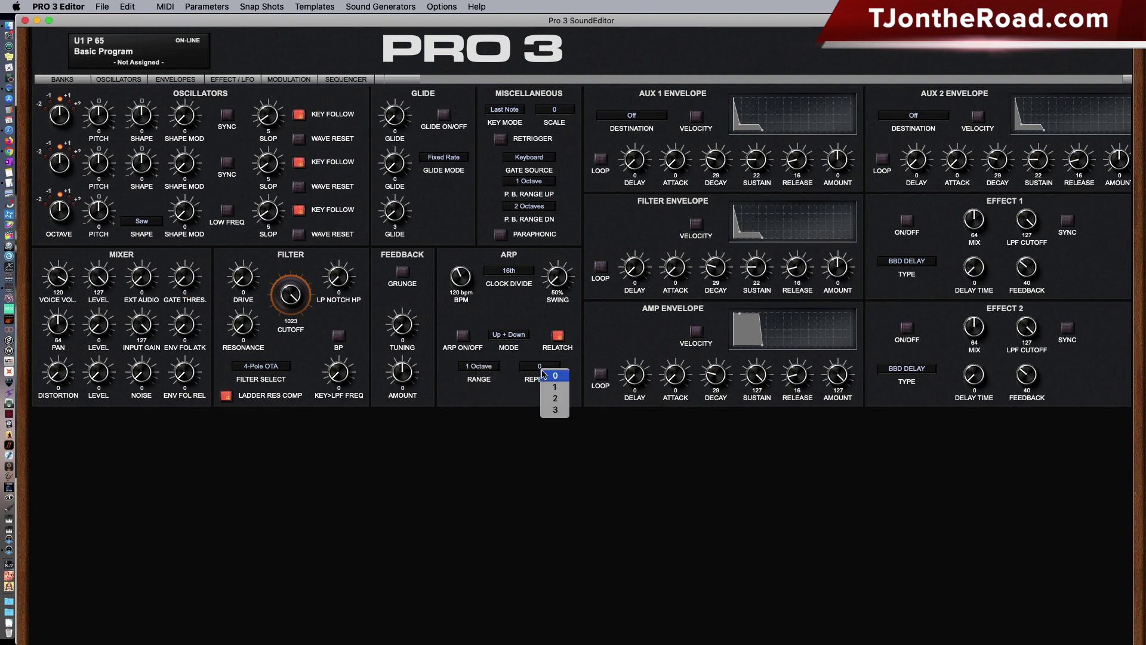
{"action": "left_click", "coordinate": [545, 374]}
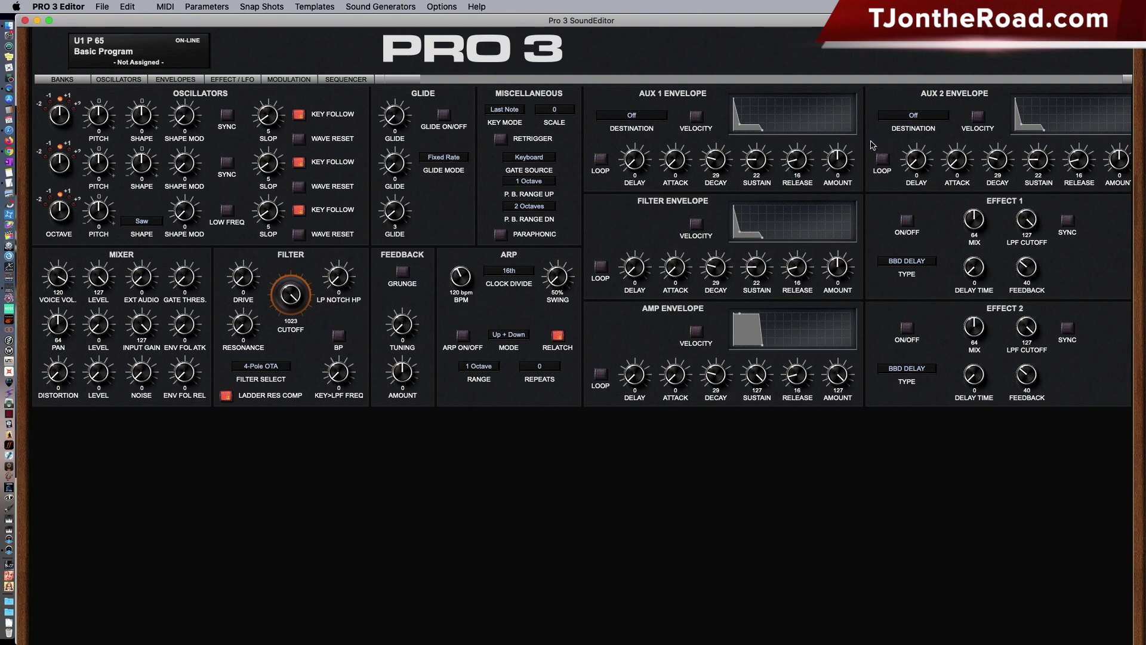
{"action": "left_click", "coordinate": [160, 78]}
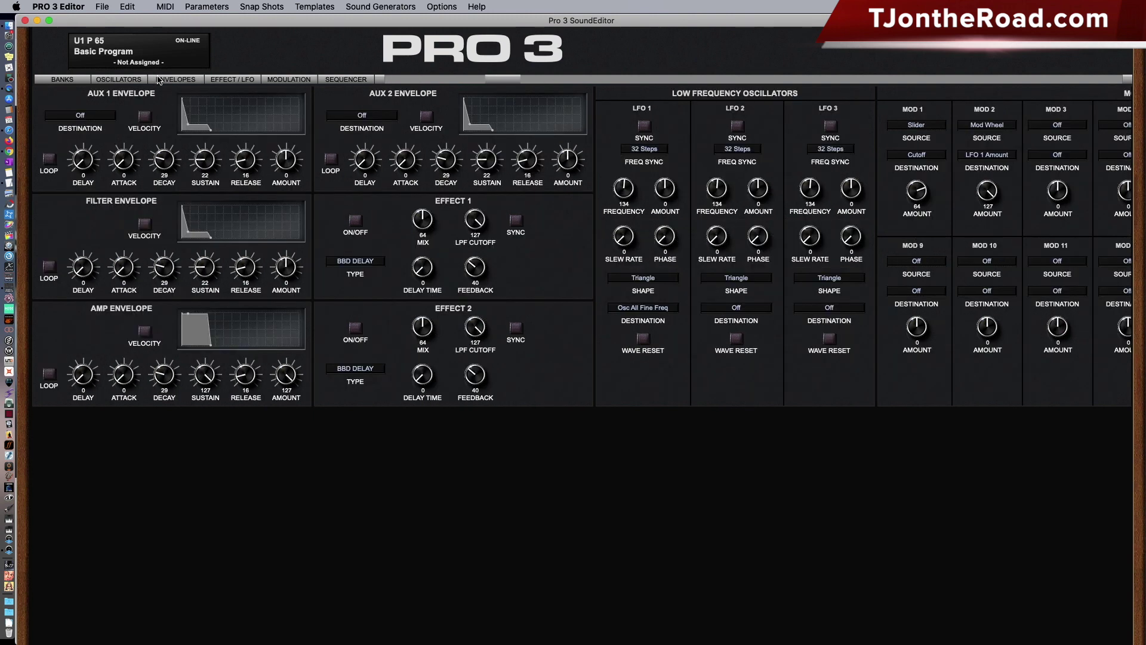
{"action": "left_click", "coordinate": [118, 80]}
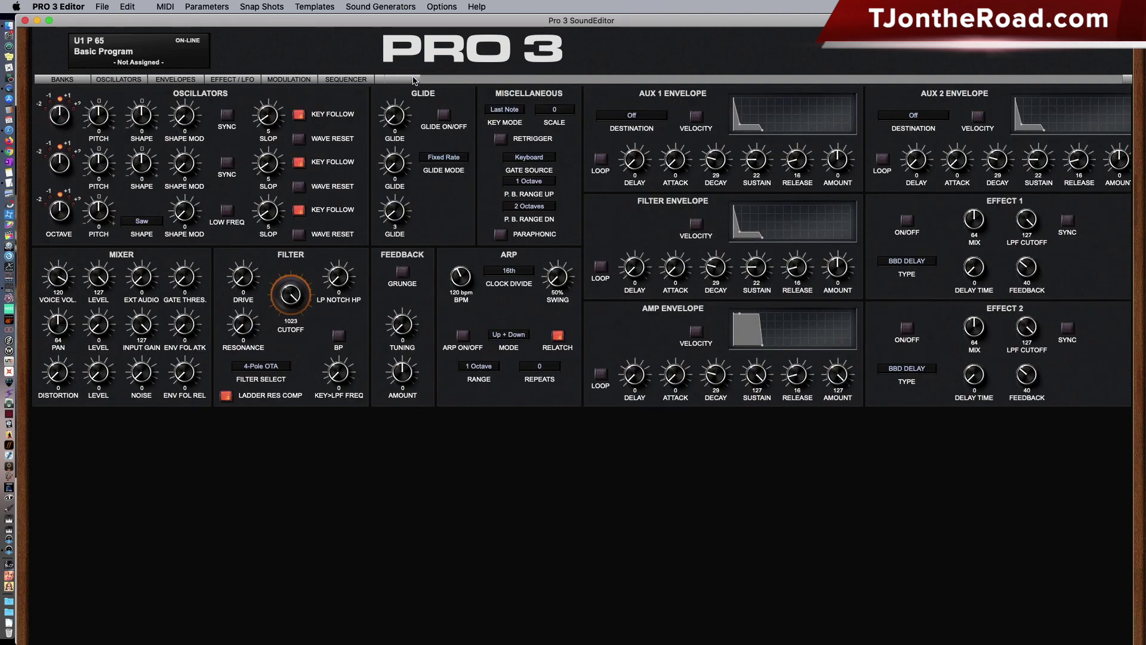
{"action": "left_click", "coordinate": [444, 80]}
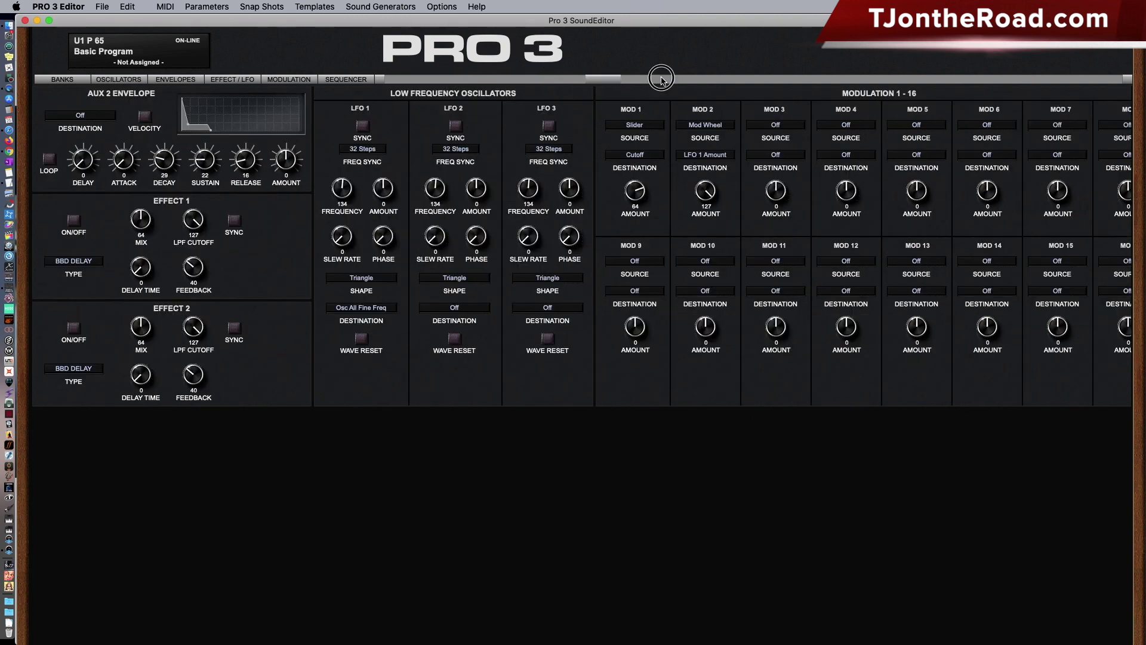
{"action": "left_click", "coordinate": [663, 80]}
{"action": "left_click", "coordinate": [876, 80]}
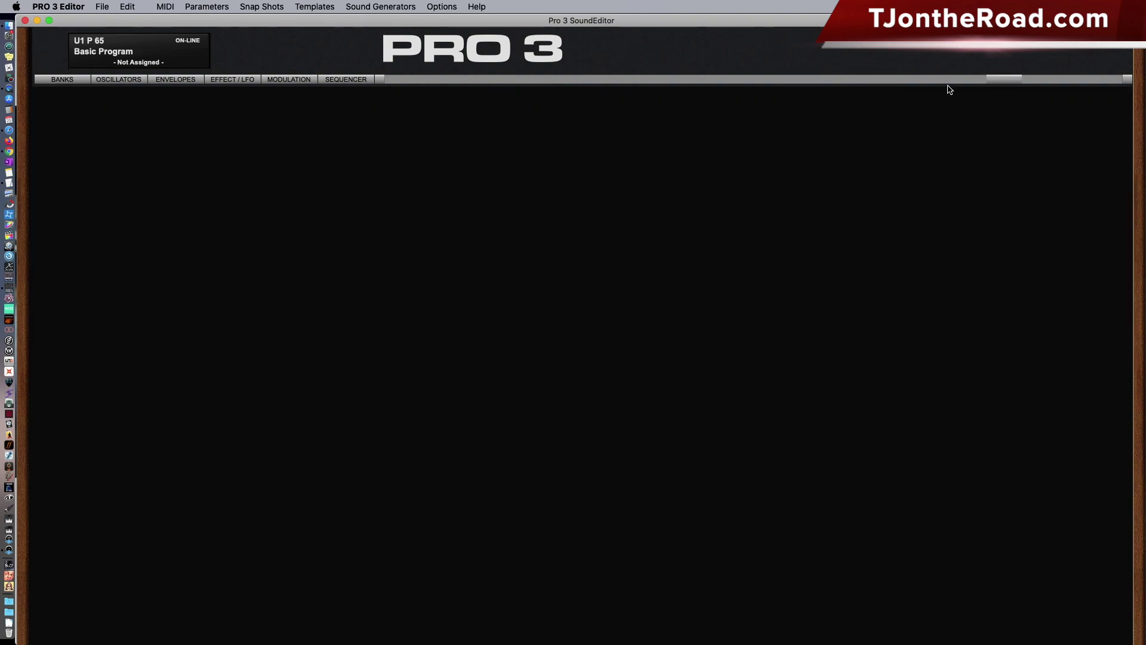
{"action": "left_click", "coordinate": [415, 80]}
{"action": "left_click", "coordinate": [417, 80]}
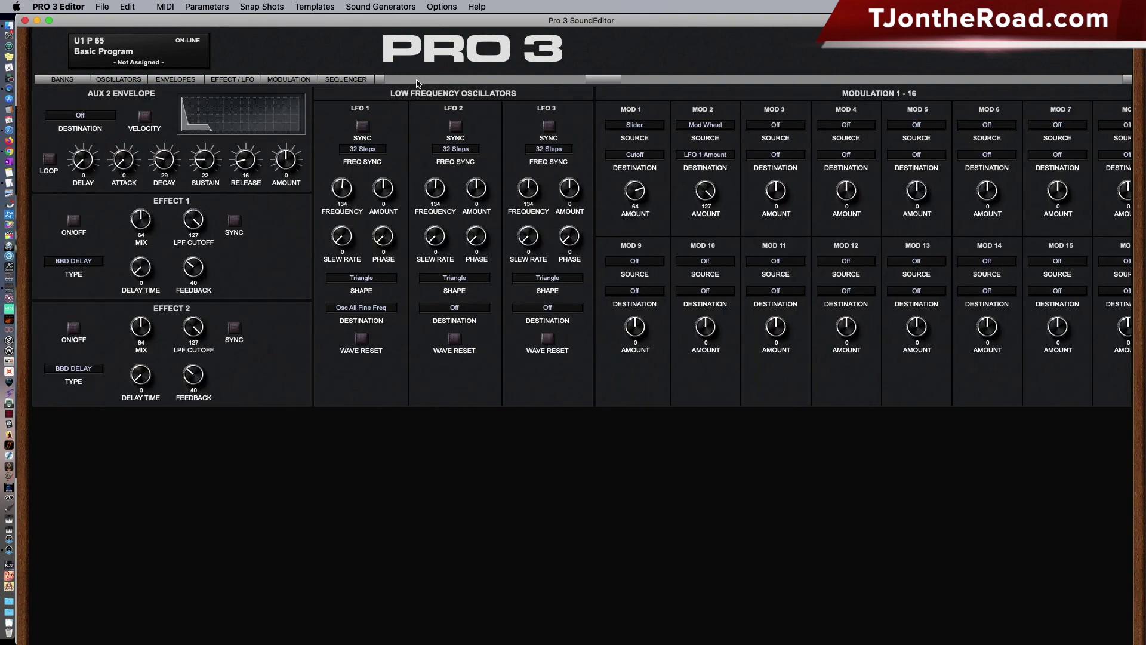
{"action": "left_click", "coordinate": [417, 80]}
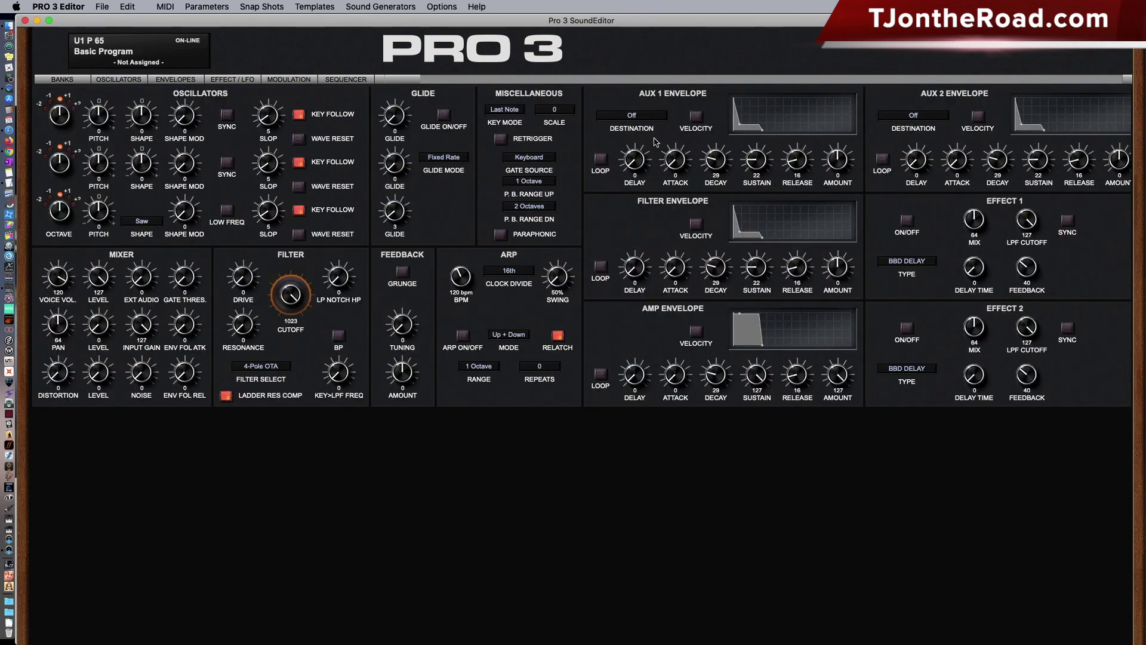
{"action": "left_click", "coordinate": [130, 82]}
{"action": "left_click", "coordinate": [179, 84]}
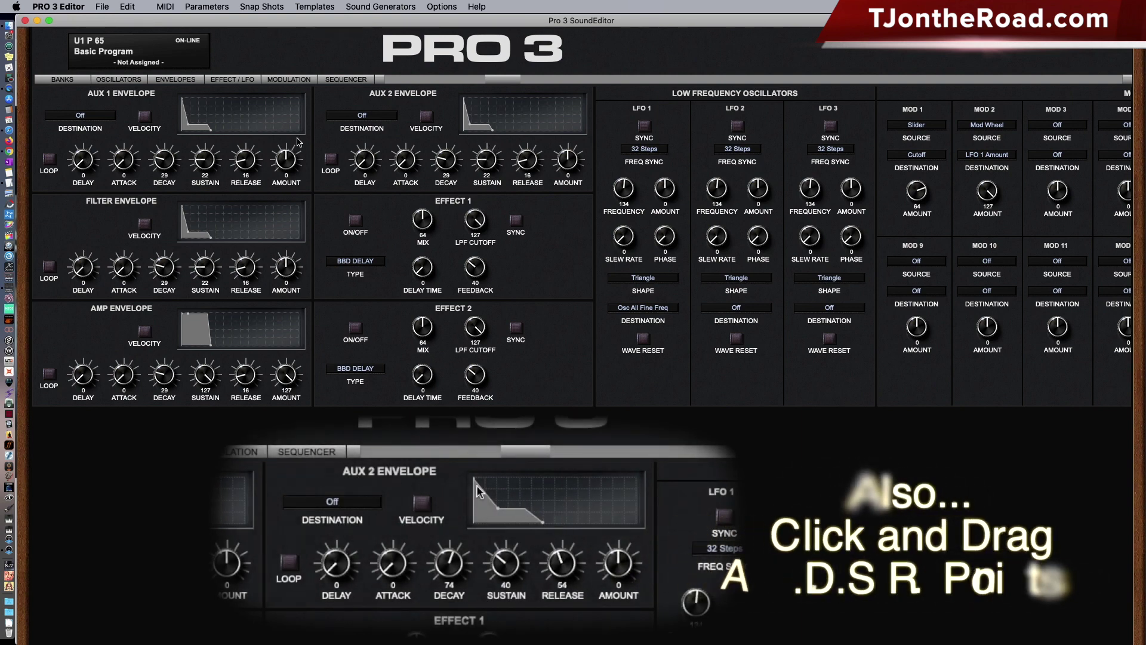
{"action": "left_click", "coordinate": [96, 119]}
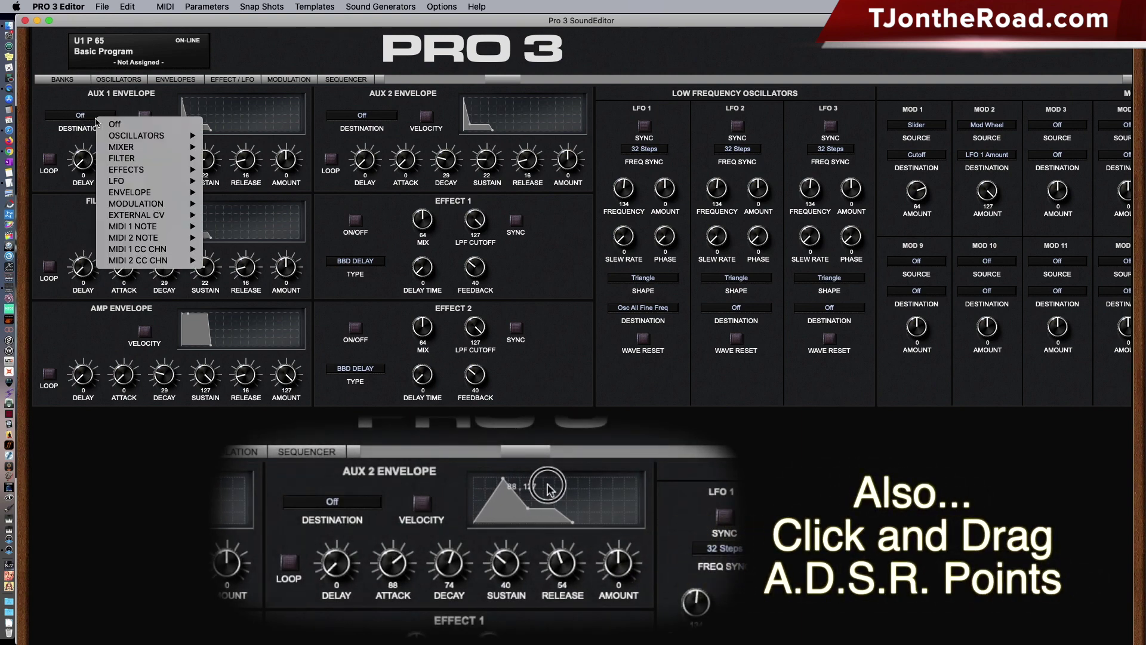
{"action": "left_click", "coordinate": [95, 119]}
{"action": "left_click", "coordinate": [93, 116]}
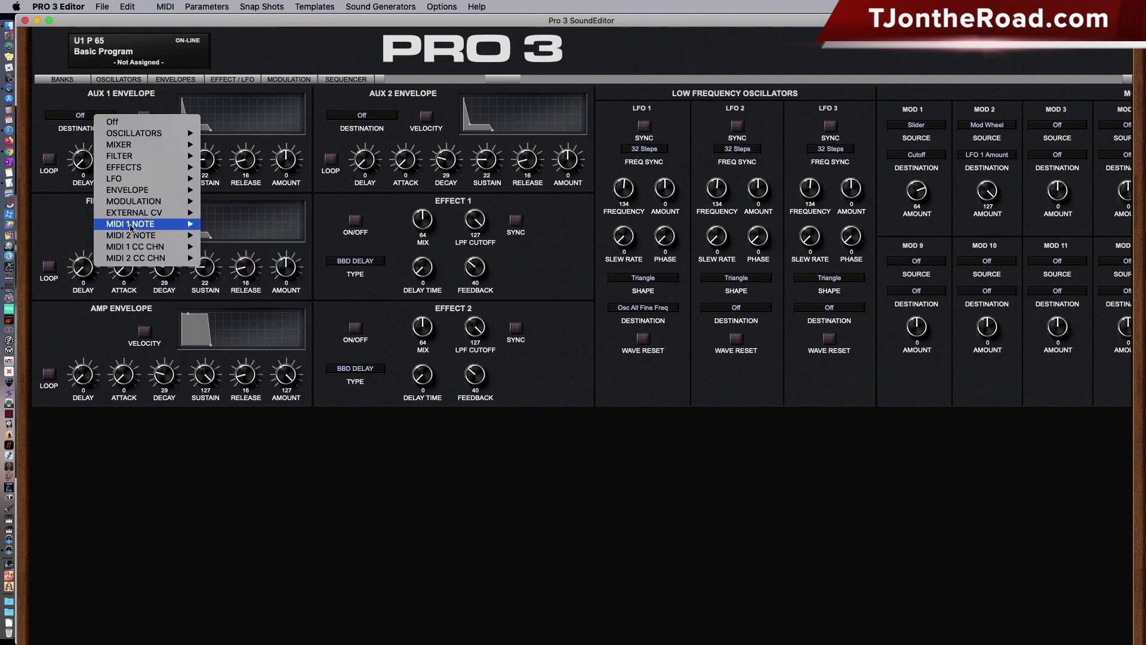
{"action": "mouse_move", "coordinate": [132, 214]}
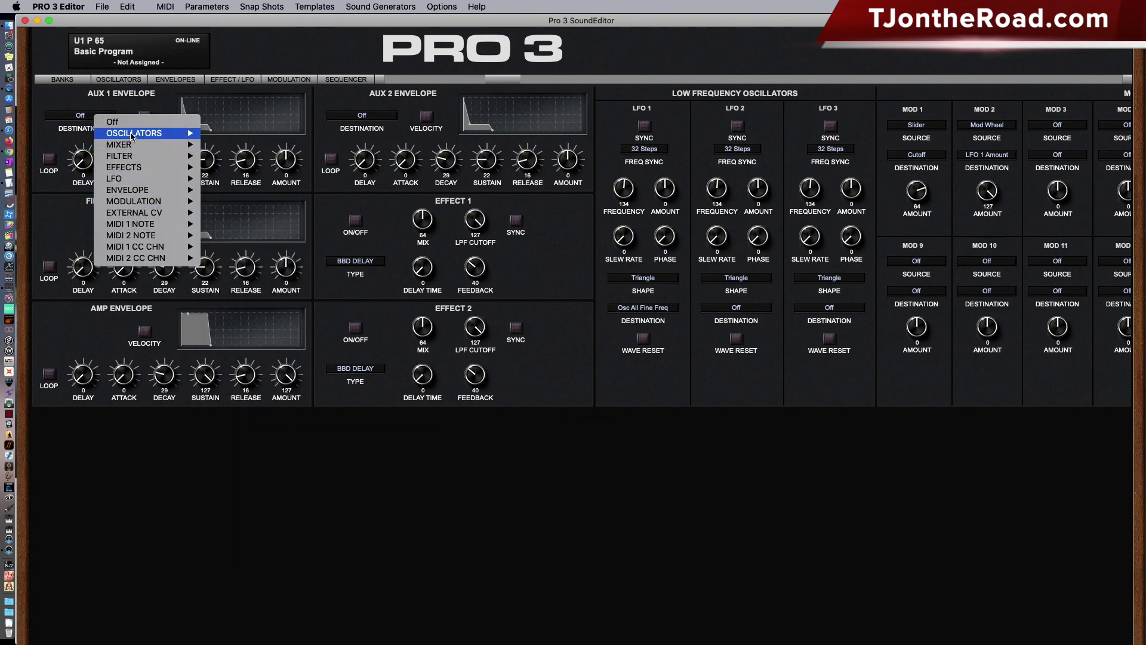
{"action": "left_click", "coordinate": [87, 96]}
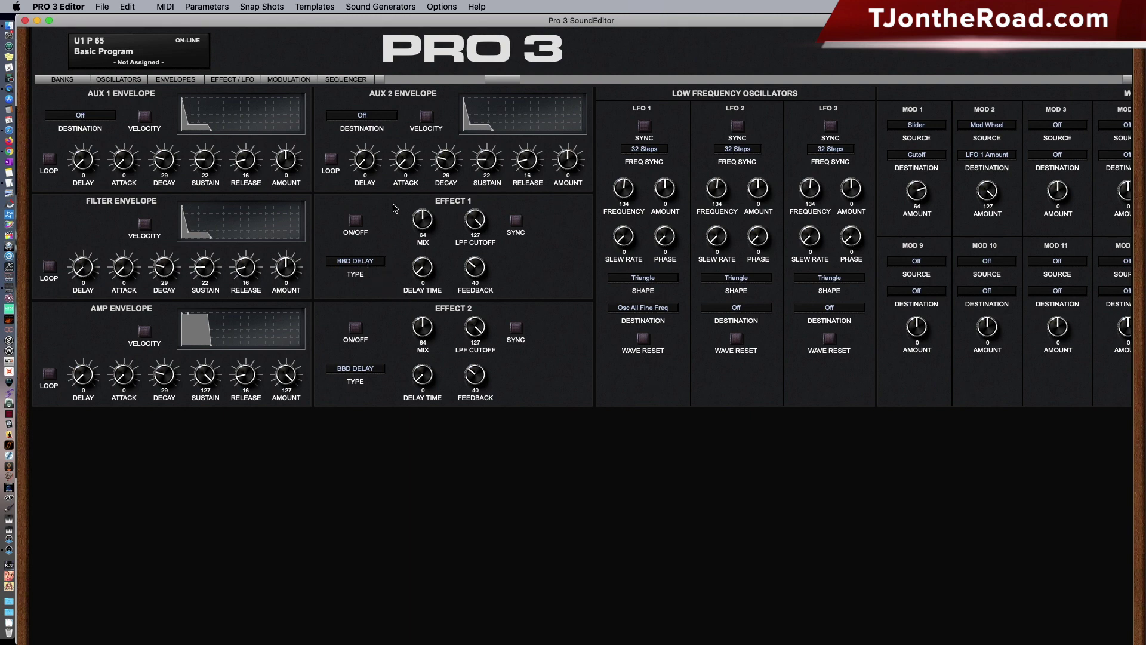
Step: Set Effect 1 delay time to 56, keeping BBD Delay type, sync off, and the effect off
{"action": "left_click", "coordinate": [517, 222]}
{"action": "mouse_move", "coordinate": [421, 270]}
{"action": "left_mouse_down"}
{"action": "mouse_move", "coordinate": [435, 182]}
{"action": "mouse_move", "coordinate": [409, 292]}
{"action": "mouse_move", "coordinate": [413, 280]}
{"action": "left_mouse_up"}
{"action": "left_click", "coordinate": [516, 221]}
{"action": "left_click", "coordinate": [353, 221]}
{"action": "left_click", "coordinate": [363, 263]}
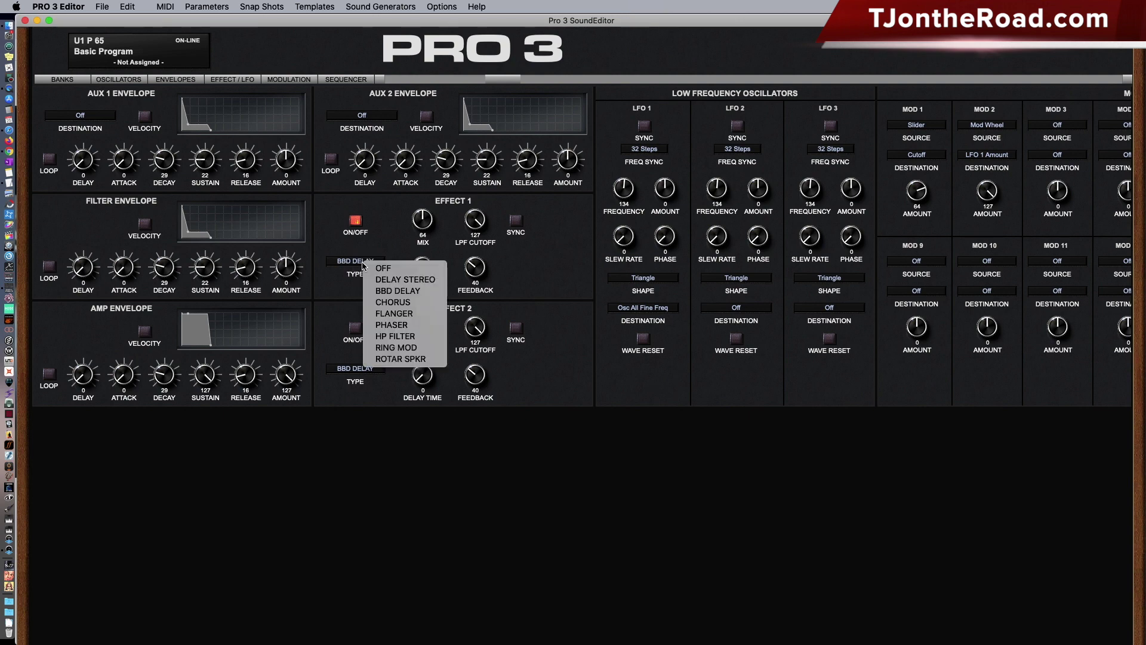
{"action": "left_click", "coordinate": [374, 231]}
{"action": "left_click", "coordinate": [354, 223]}
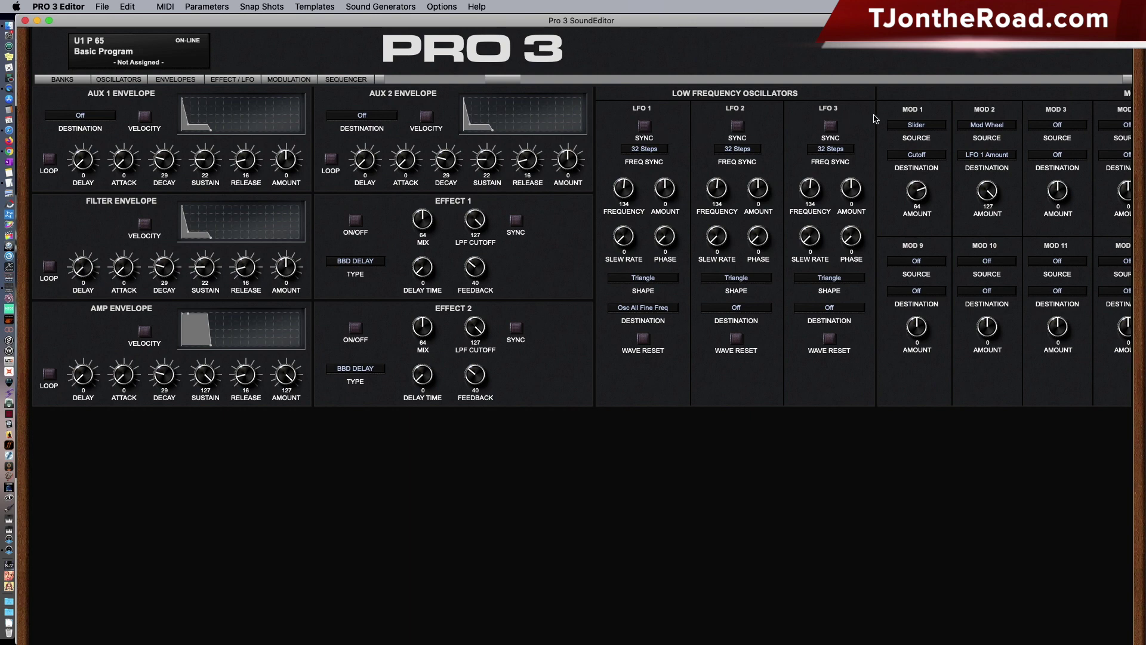
Step: Toggle tempo sync on LFOs 1–3 back off and keep LFO 1 frequency sync at 32 Steps
{"action": "left_click", "coordinate": [643, 126]}
{"action": "left_click", "coordinate": [737, 127]}
{"action": "left_click", "coordinate": [831, 126]}
{"action": "left_click", "coordinate": [737, 126]}
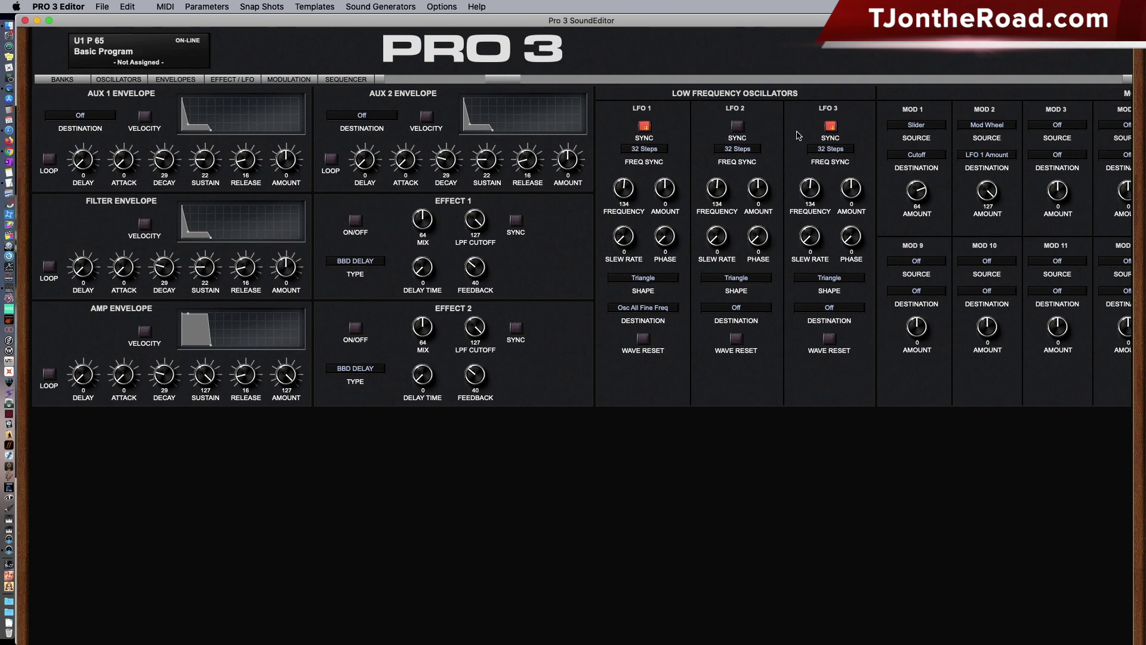
{"action": "left_click", "coordinate": [831, 127]}
{"action": "left_click", "coordinate": [644, 126]}
{"action": "left_click", "coordinate": [637, 151]}
{"action": "left_click", "coordinate": [633, 143]}
Step: Lower LFO 1 frequency from 134 to 118, keeping Triangle shape and wave reset off
{"action": "left_click_drag", "start_coordinate": [621, 191], "coordinate": [663, 194]}
{"action": "left_click", "coordinate": [653, 279]}
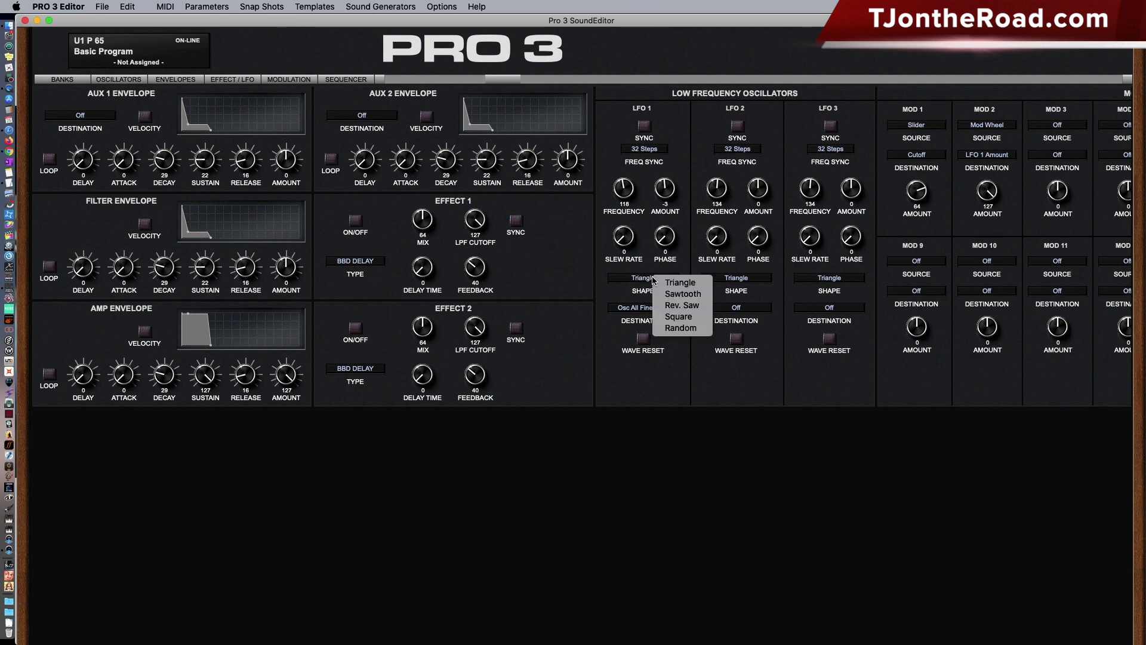
{"action": "left_click", "coordinate": [656, 256]}
{"action": "left_click", "coordinate": [666, 308]}
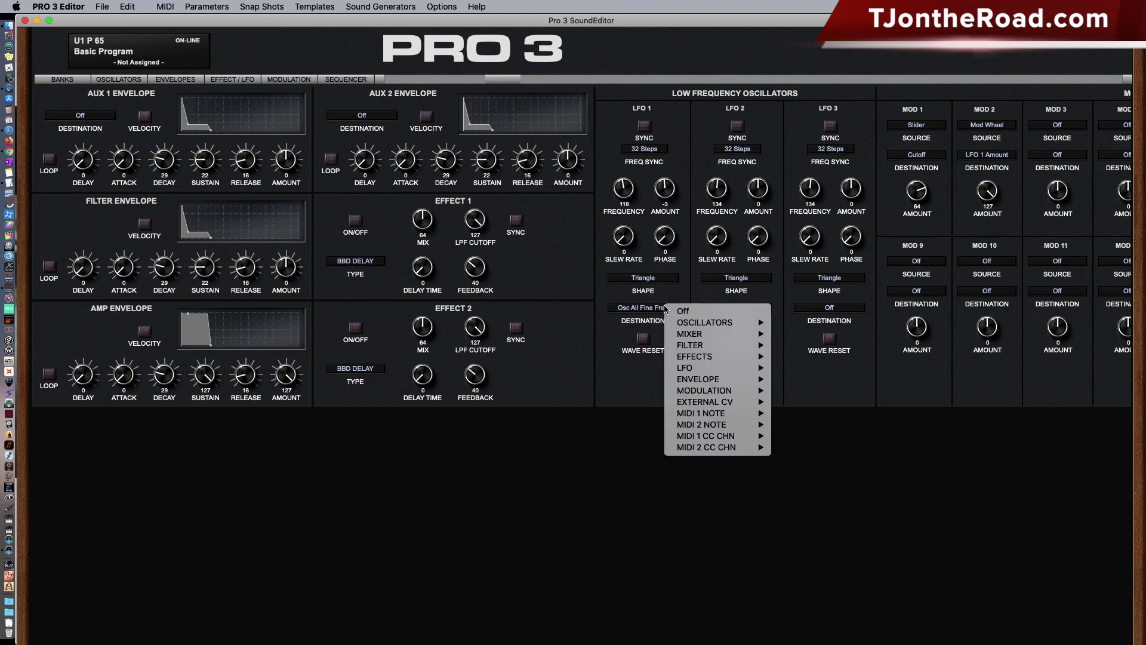
{"action": "left_click", "coordinate": [642, 342]}
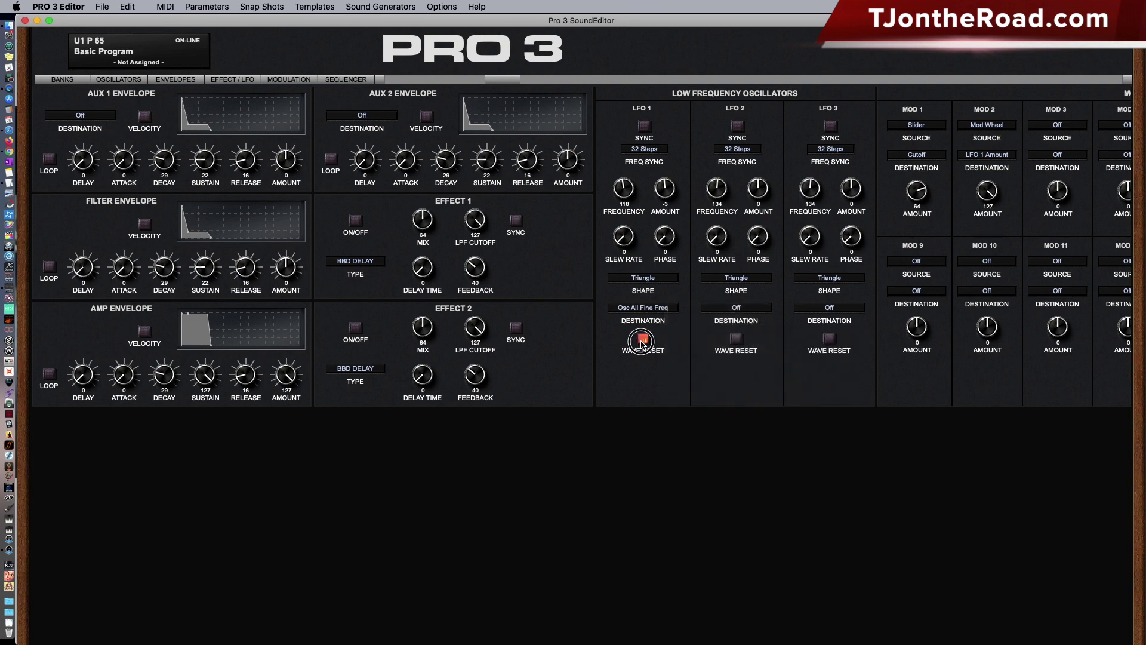
{"action": "left_click", "coordinate": [643, 341]}
{"action": "left_click", "coordinate": [275, 80]}
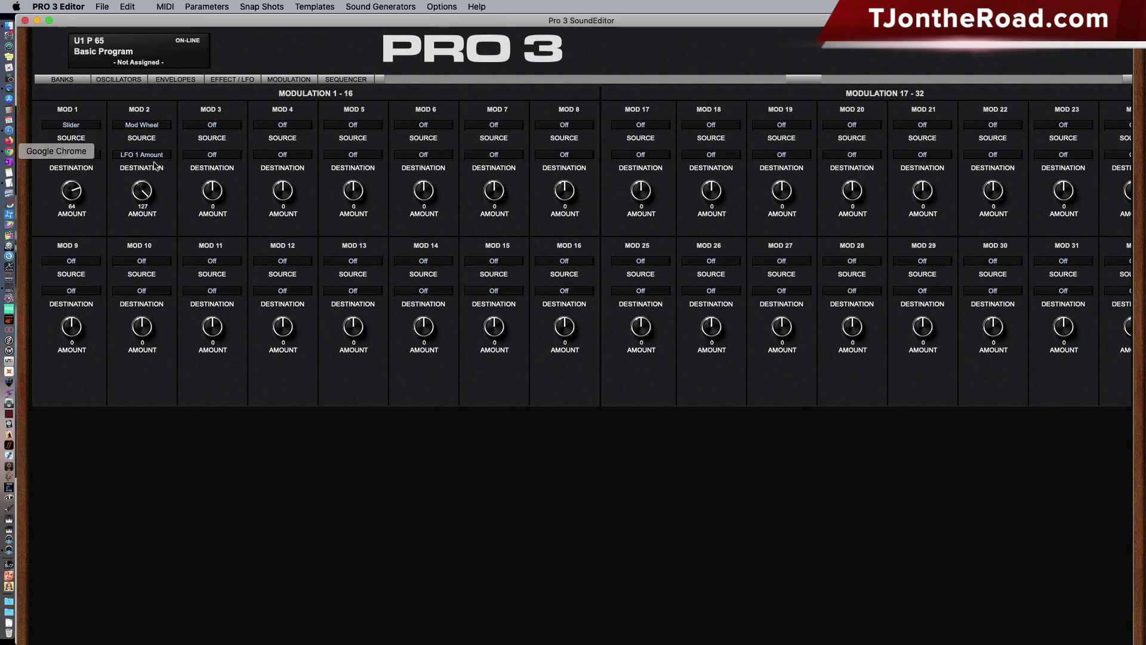
Step: Check MOD 3's source and destination lists, leaving both Off, and open the Sequencer window
{"action": "left_click", "coordinate": [292, 81]}
{"action": "left_click", "coordinate": [212, 125]}
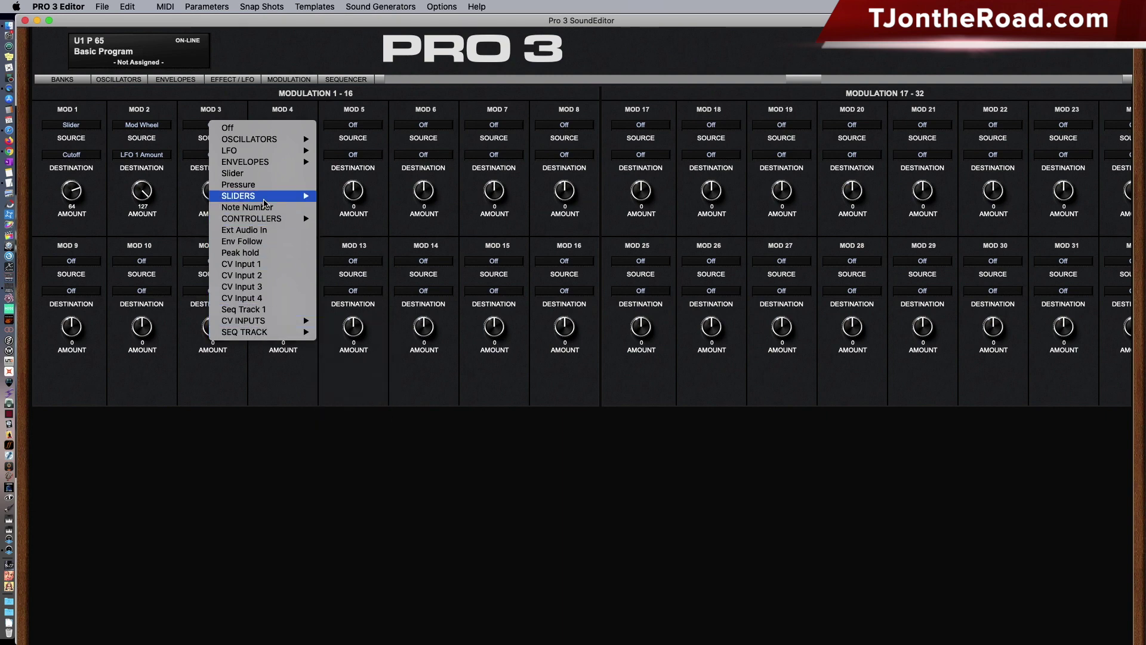
{"action": "mouse_move", "coordinate": [249, 154]}
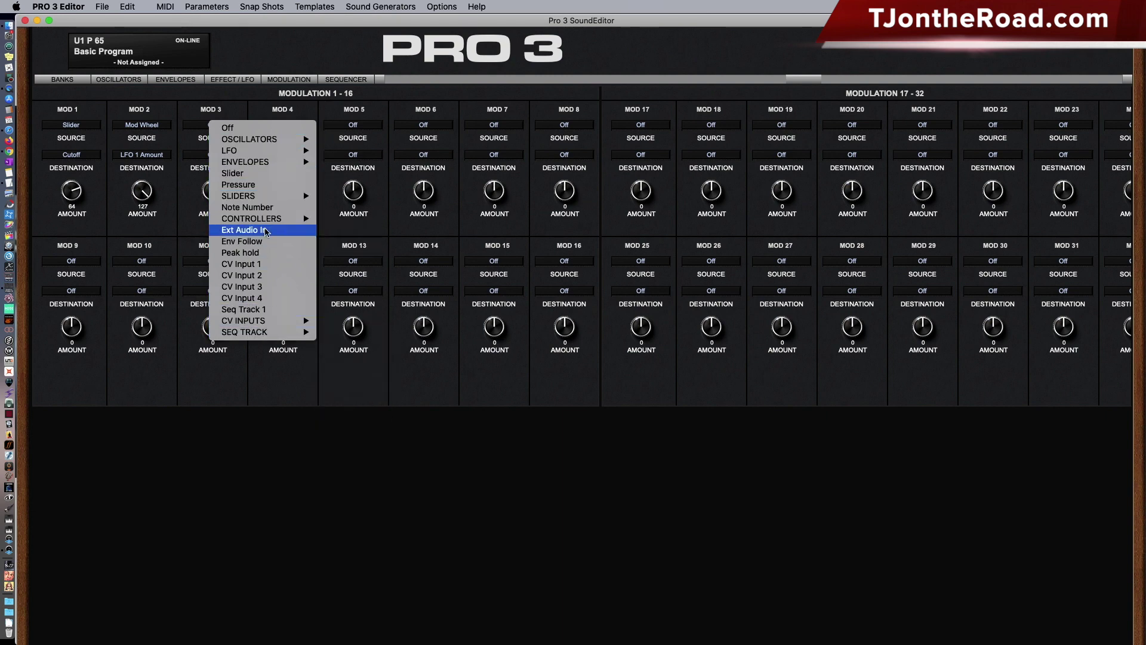
{"action": "left_click", "coordinate": [226, 93]}
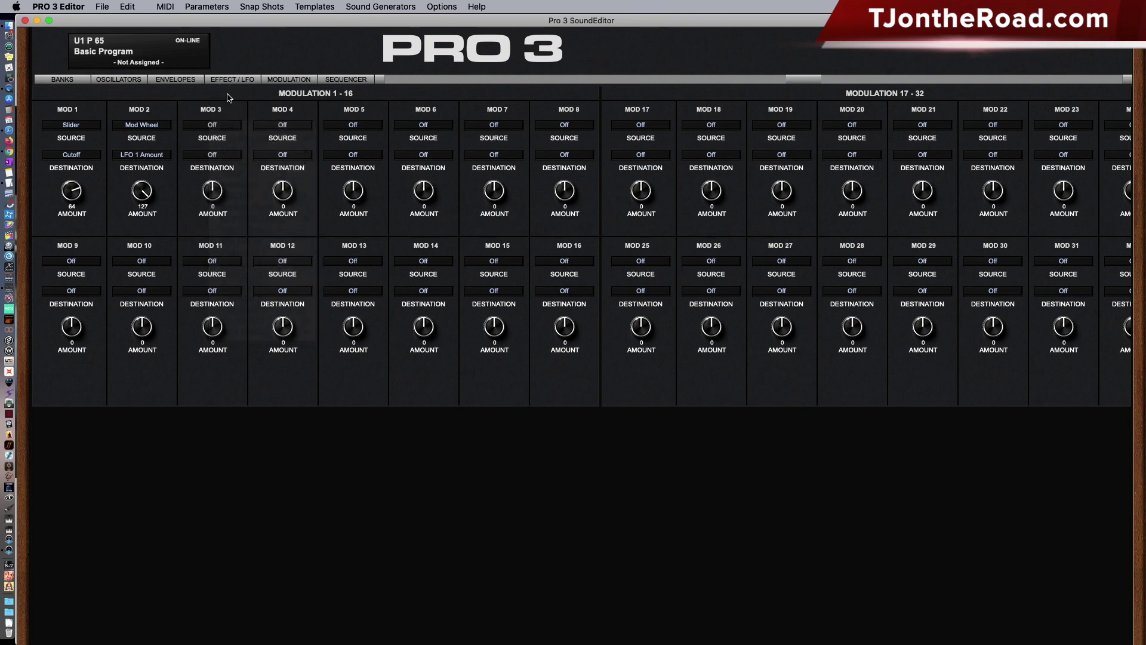
{"action": "left_click", "coordinate": [218, 157]}
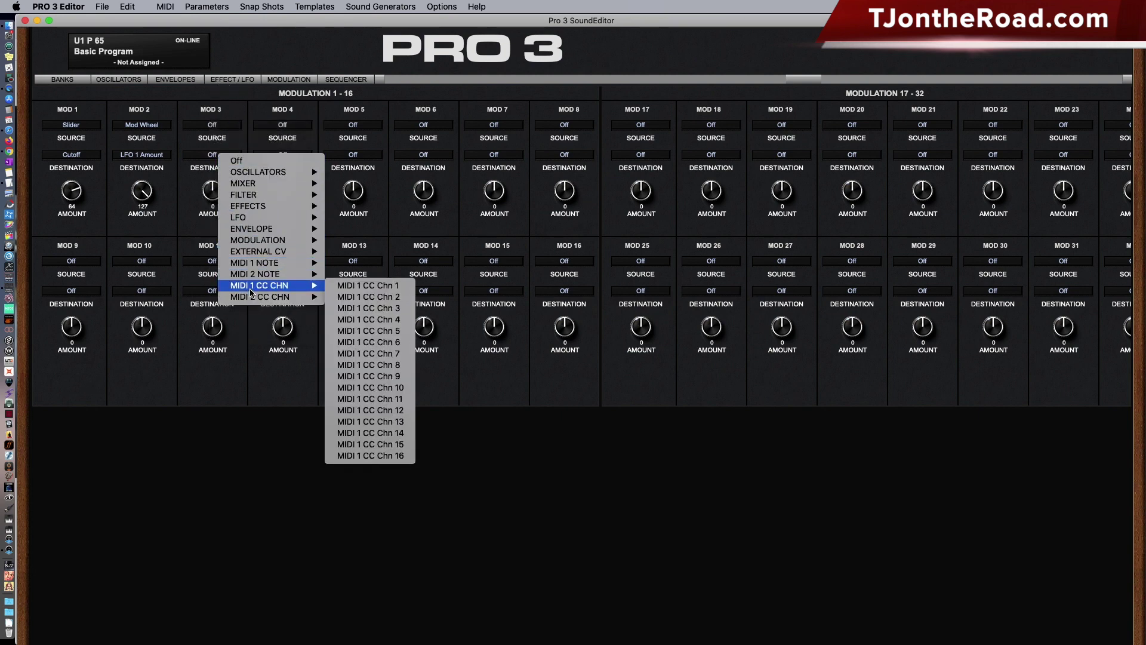
{"action": "left_click", "coordinate": [248, 109]}
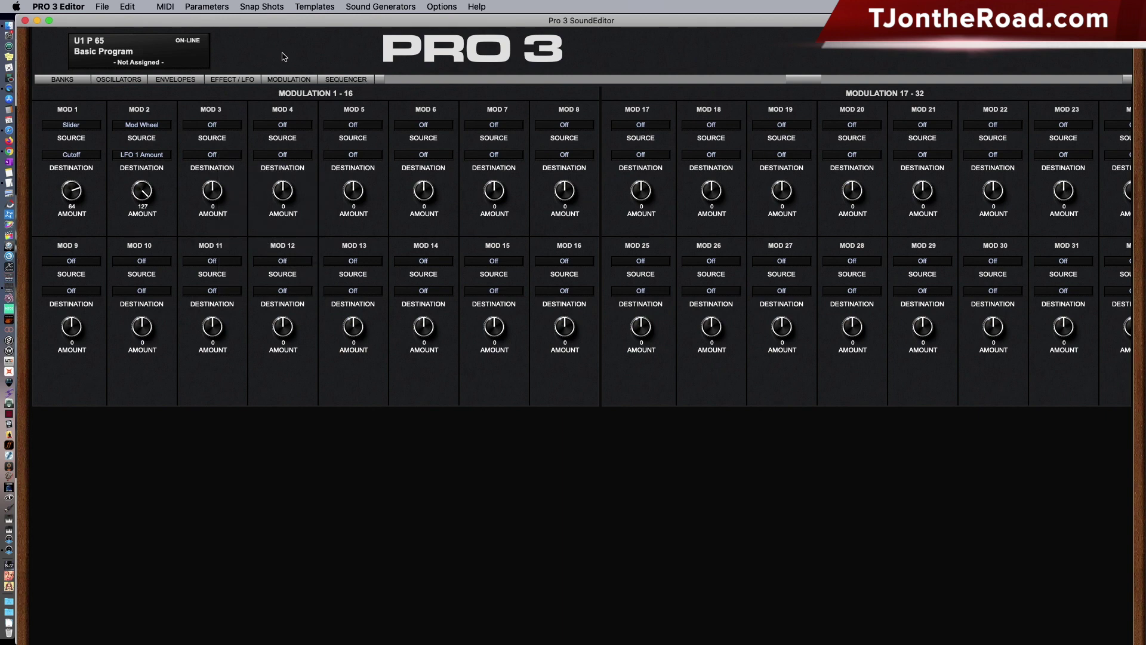
{"action": "left_click", "coordinate": [352, 80]}
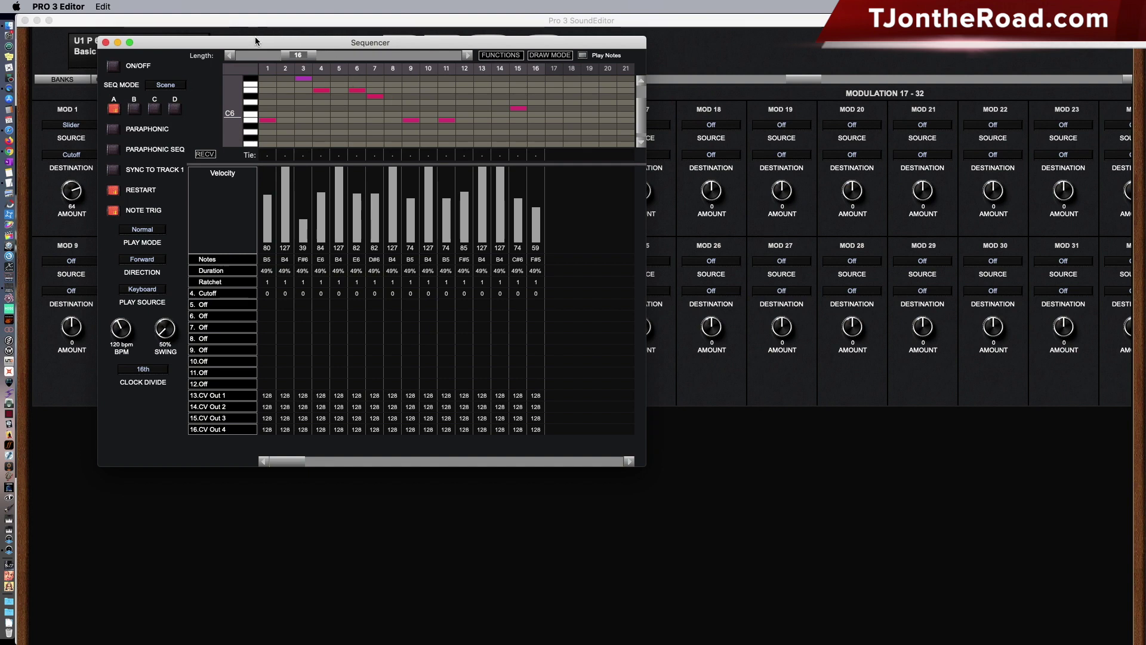
Step: Close, reopen and reposition the Sequencer window on screen
{"action": "left_click_drag", "start_coordinate": [256, 41], "coordinate": [639, 193]}
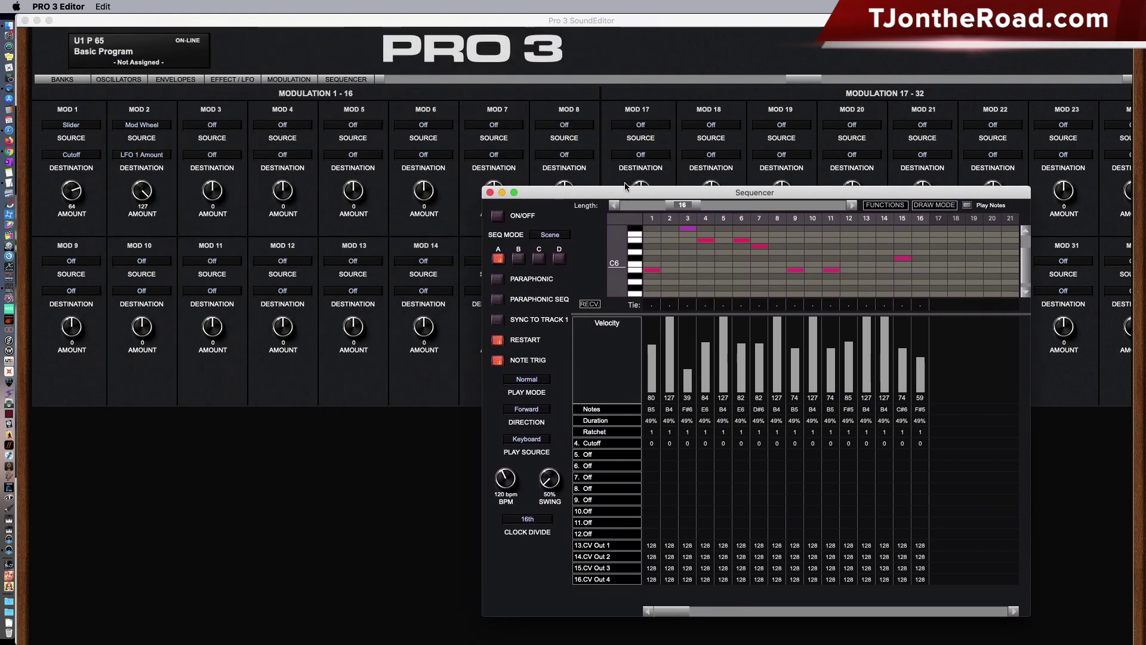
{"action": "left_click", "coordinate": [345, 79]}
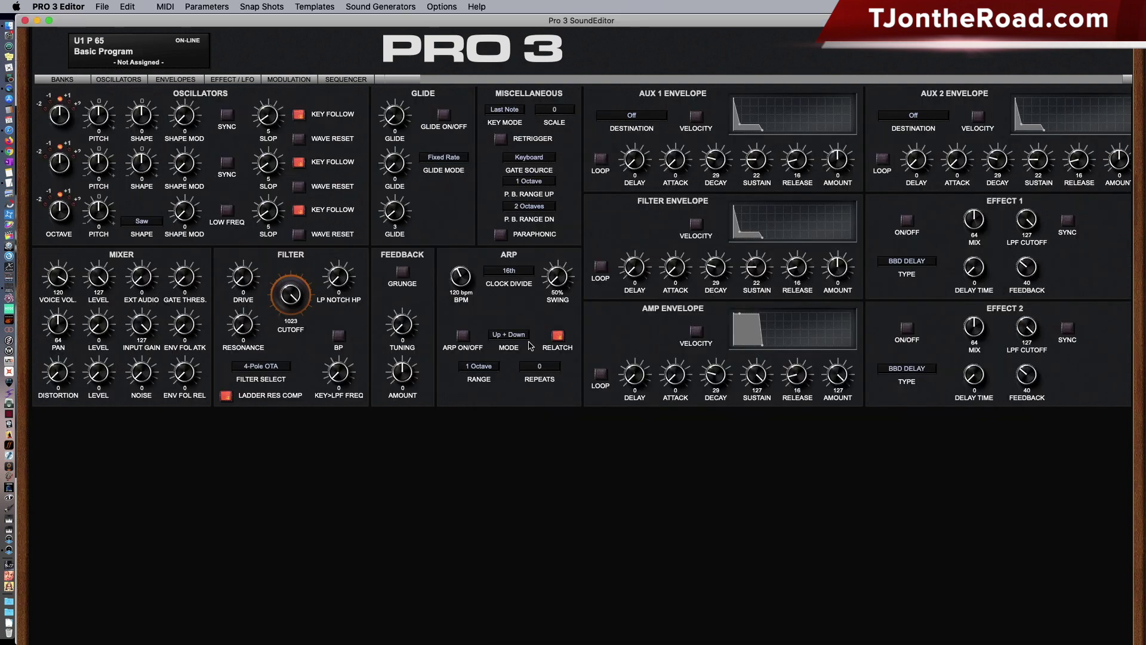
{"action": "left_click", "coordinate": [345, 80]}
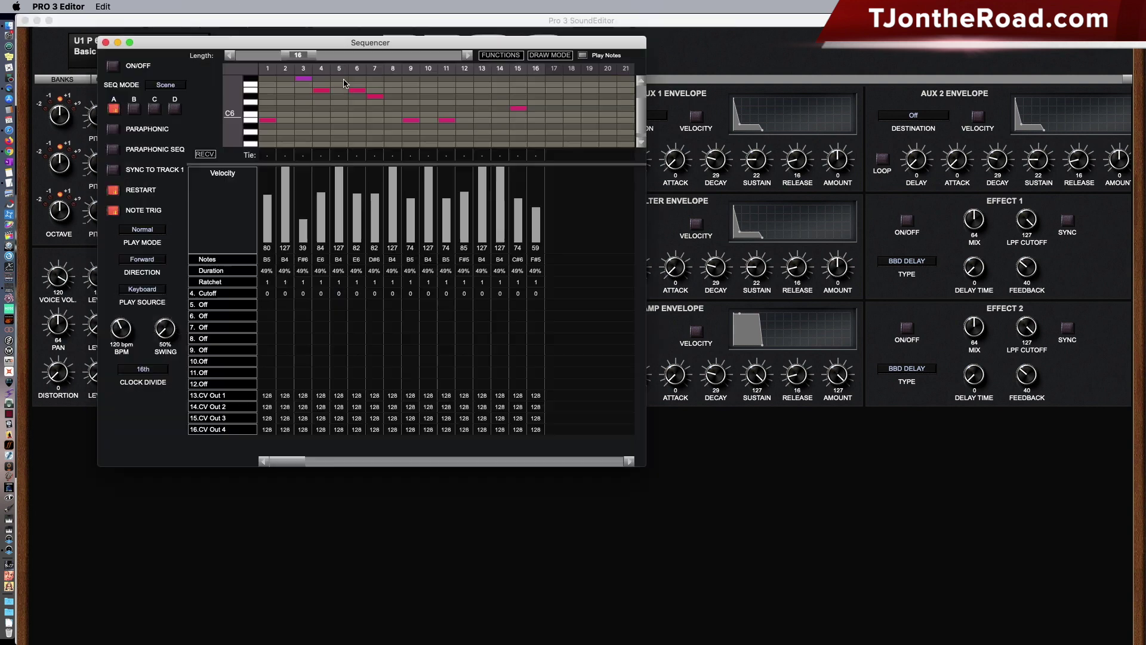
{"action": "left_click_drag", "start_coordinate": [405, 51], "coordinate": [785, 186]}
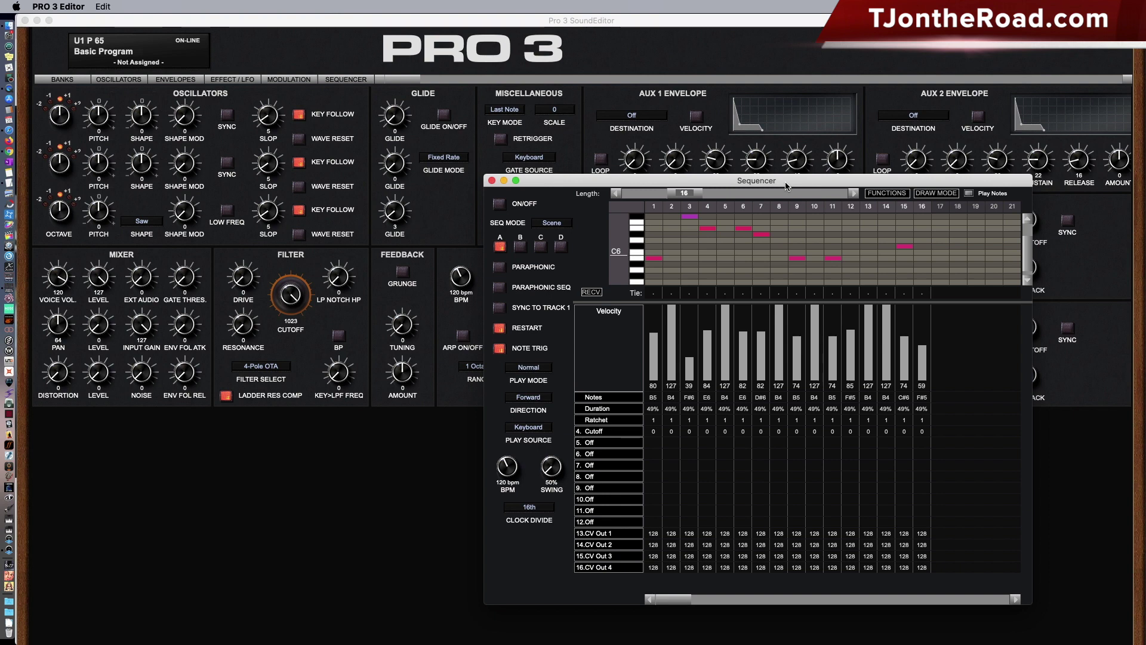
{"action": "left_click_drag", "start_coordinate": [549, 186], "coordinate": [585, 182]}
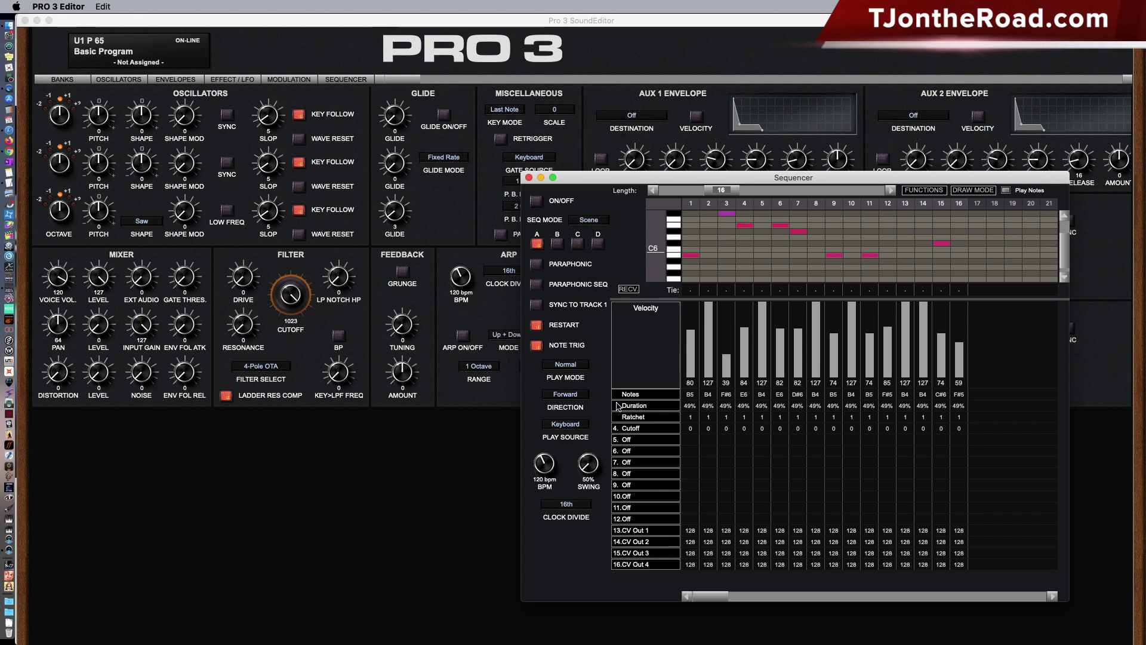
Step: Redraw step 1–4 velocities to 78, 111, 56 and 57 and turn on note preview
{"action": "mouse_move", "coordinate": [690, 331]}
{"action": "left_mouse_down"}
{"action": "mouse_move", "coordinate": [709, 311]}
{"action": "mouse_move", "coordinate": [737, 345]}
{"action": "left_mouse_up"}
{"action": "mouse_move", "coordinate": [690, 254]}
{"action": "left_mouse_down"}
{"action": "mouse_move", "coordinate": [685, 238]}
{"action": "mouse_move", "coordinate": [694, 261]}
{"action": "left_mouse_up"}
{"action": "left_click", "coordinate": [1007, 190]}
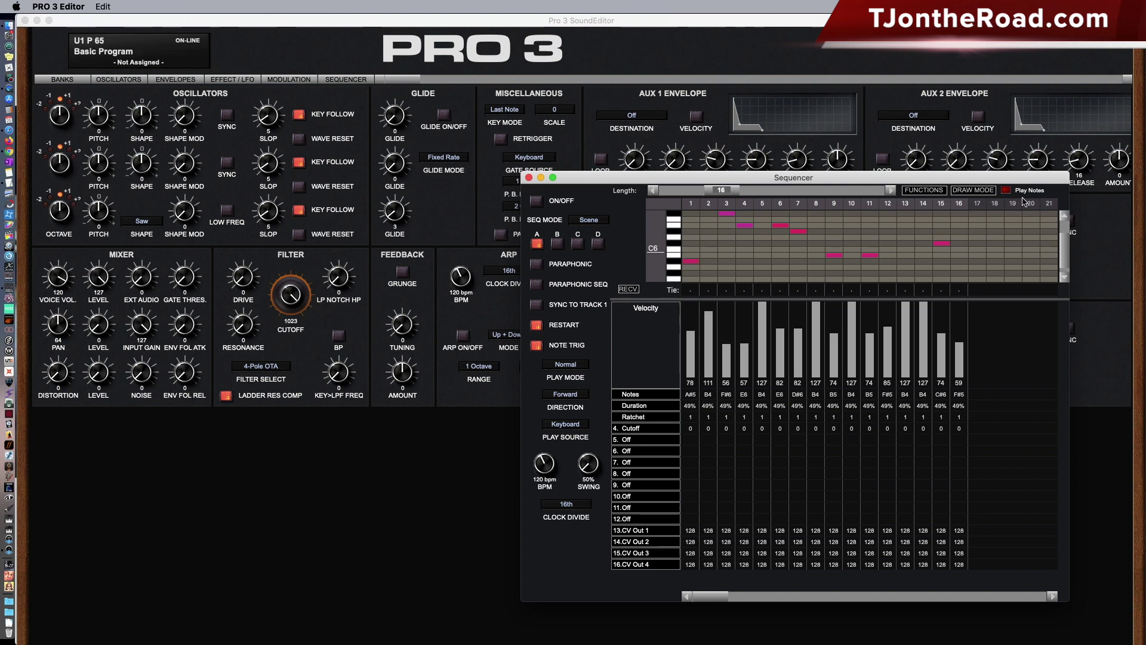
Step: Turn note preview off and draw Cutoff values across all 16 steps, from 274 down to -141
{"action": "left_click", "coordinate": [1006, 191]}
{"action": "left_click", "coordinate": [633, 417]}
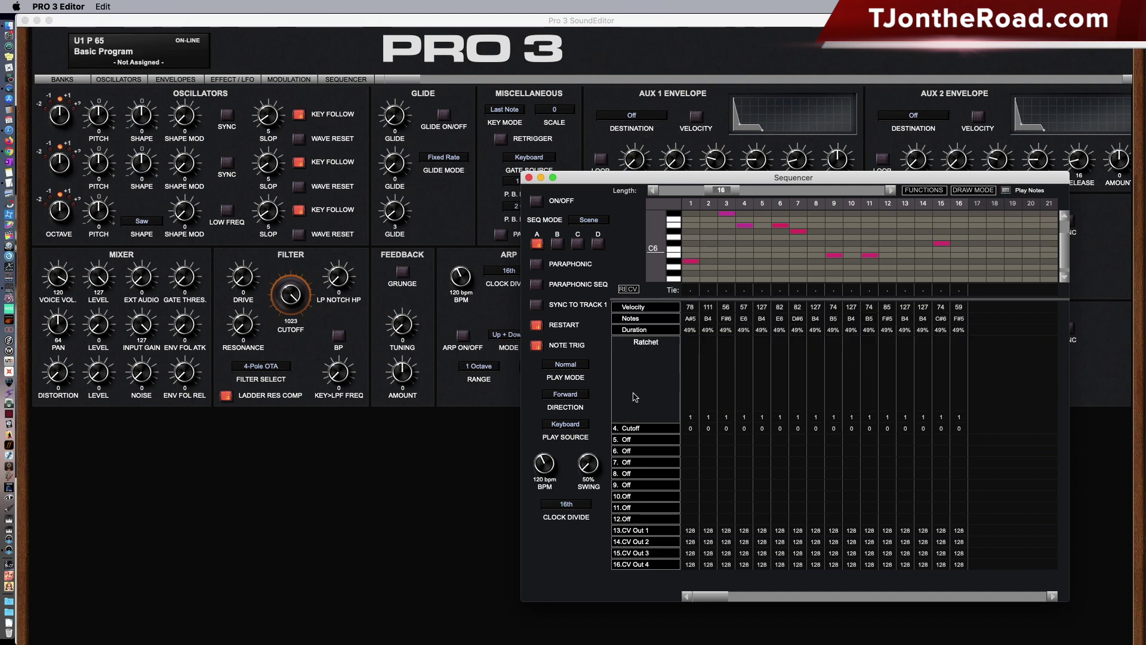
{"action": "left_click", "coordinate": [633, 428]}
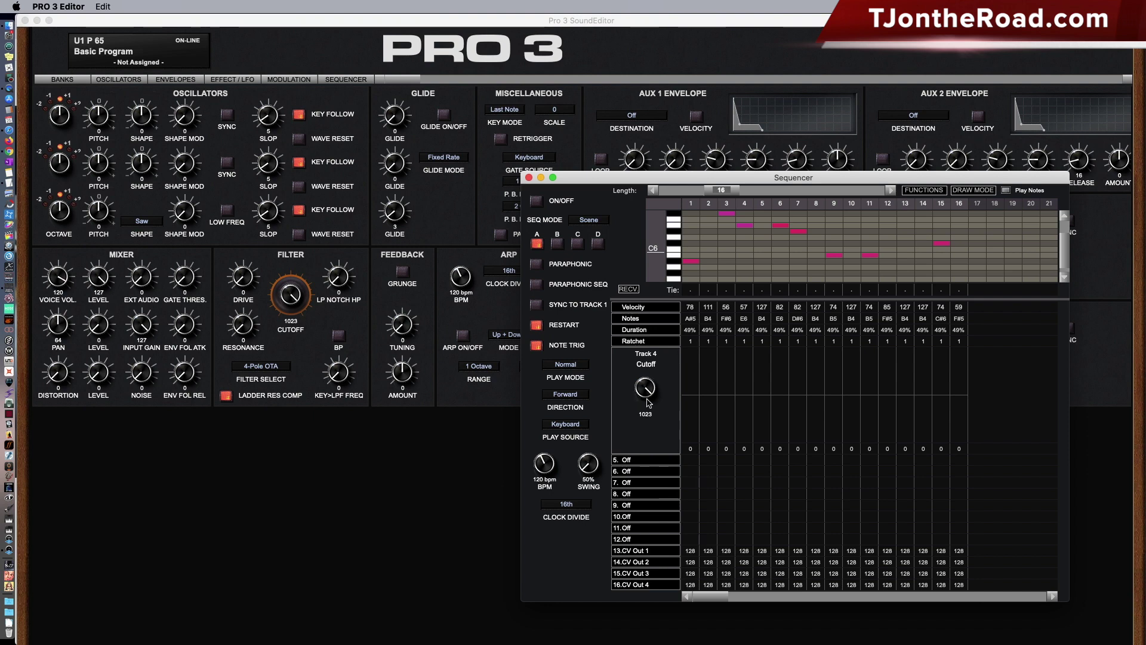
{"action": "left_click", "coordinate": [692, 397]}
{"action": "mouse_move", "coordinate": [692, 396]}
{"action": "left_mouse_down"}
{"action": "mouse_move", "coordinate": [696, 368]}
{"action": "mouse_move", "coordinate": [726, 409]}
{"action": "mouse_move", "coordinate": [792, 384]}
{"action": "mouse_move", "coordinate": [824, 404]}
{"action": "mouse_move", "coordinate": [902, 369]}
{"action": "mouse_move", "coordinate": [958, 399]}
{"action": "left_mouse_up"}
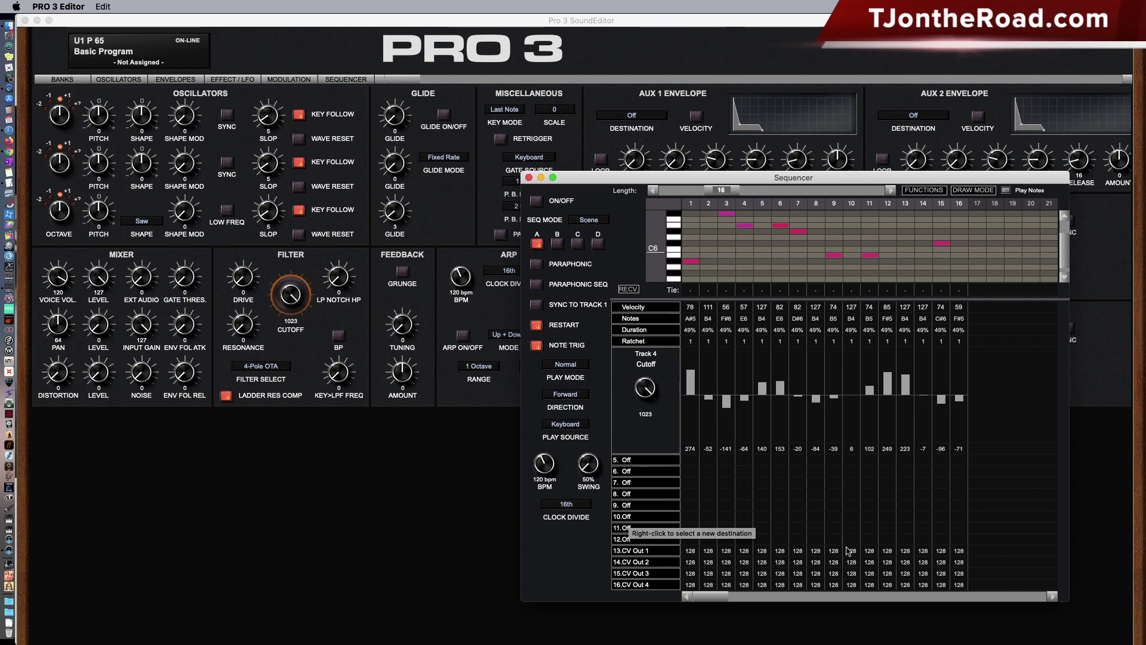
Step: Check the sequencer play mode list and keep it on Normal
{"action": "left_click", "coordinate": [579, 379]}
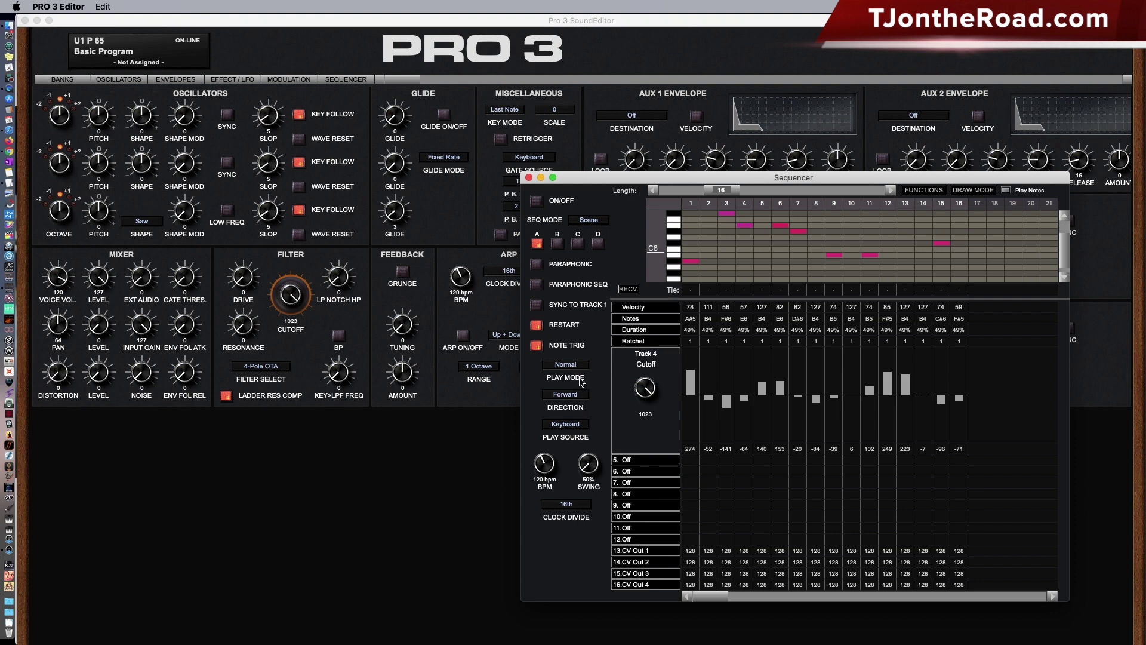
{"action": "left_click", "coordinate": [577, 365]}
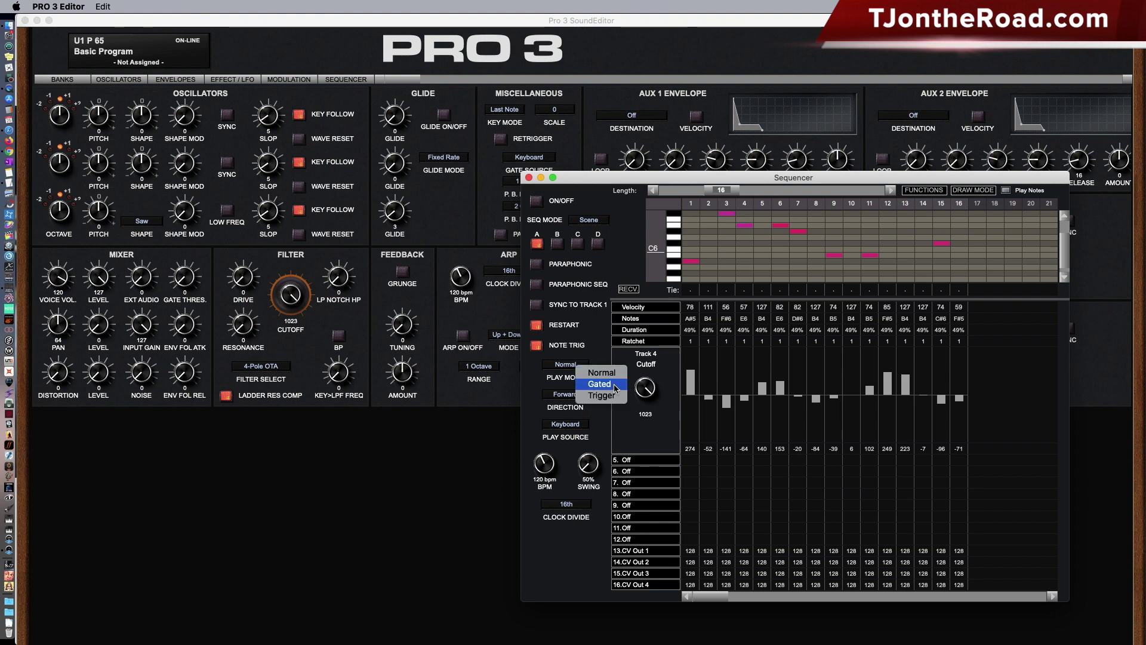
{"action": "left_click", "coordinate": [602, 372]}
Step: Keep Direction on Forward and Play Source on Keyboard, toggling Paraphonic Seq on and off
{"action": "left_click", "coordinate": [571, 397]}
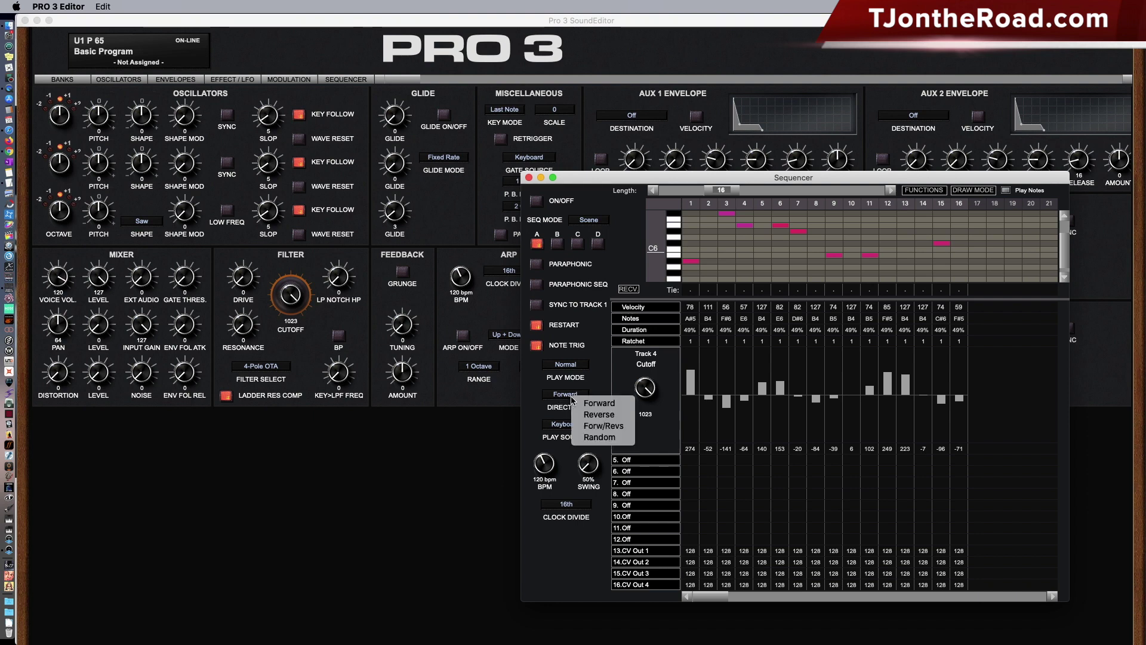
{"action": "left_click", "coordinate": [604, 392]}
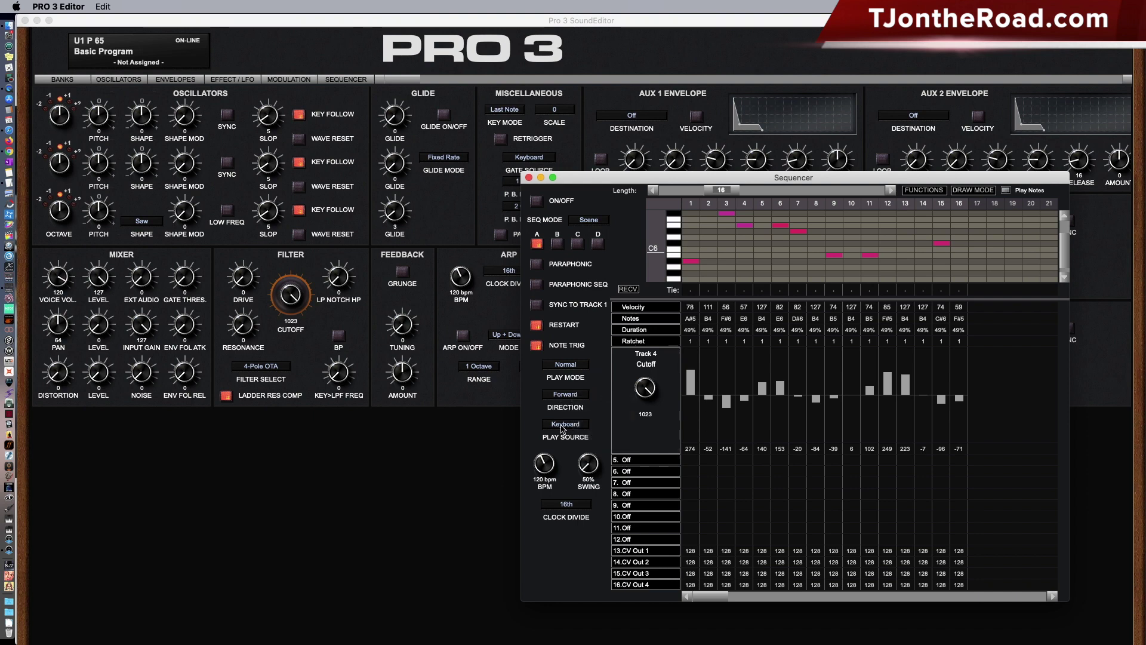
{"action": "left_click", "coordinate": [562, 426]}
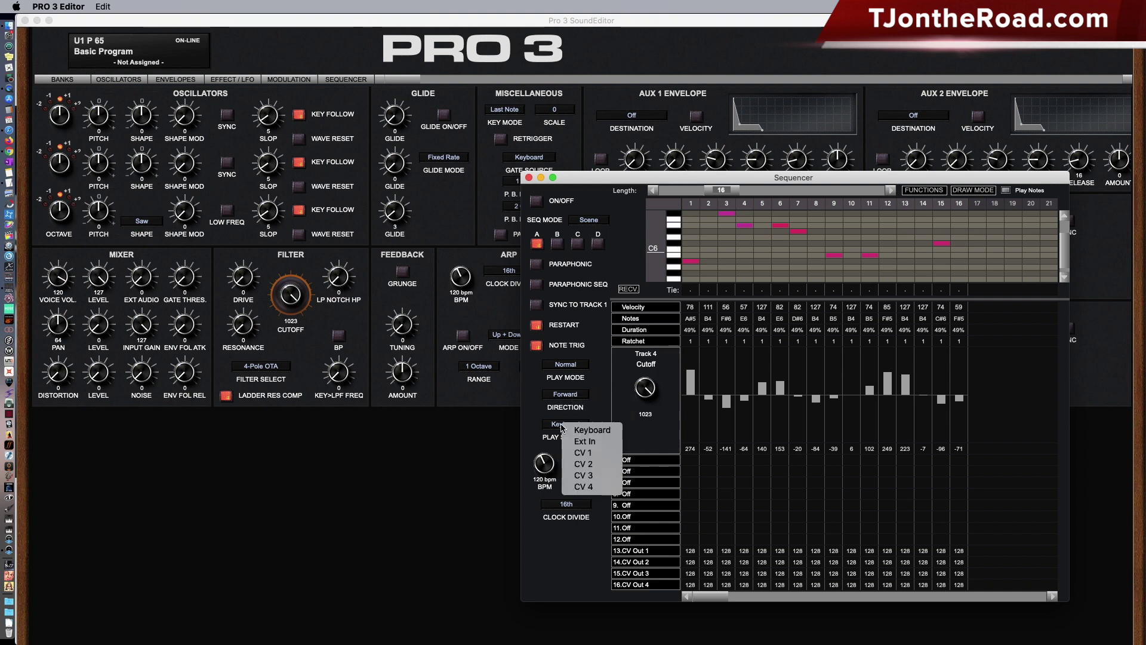
{"action": "left_click", "coordinate": [552, 438]}
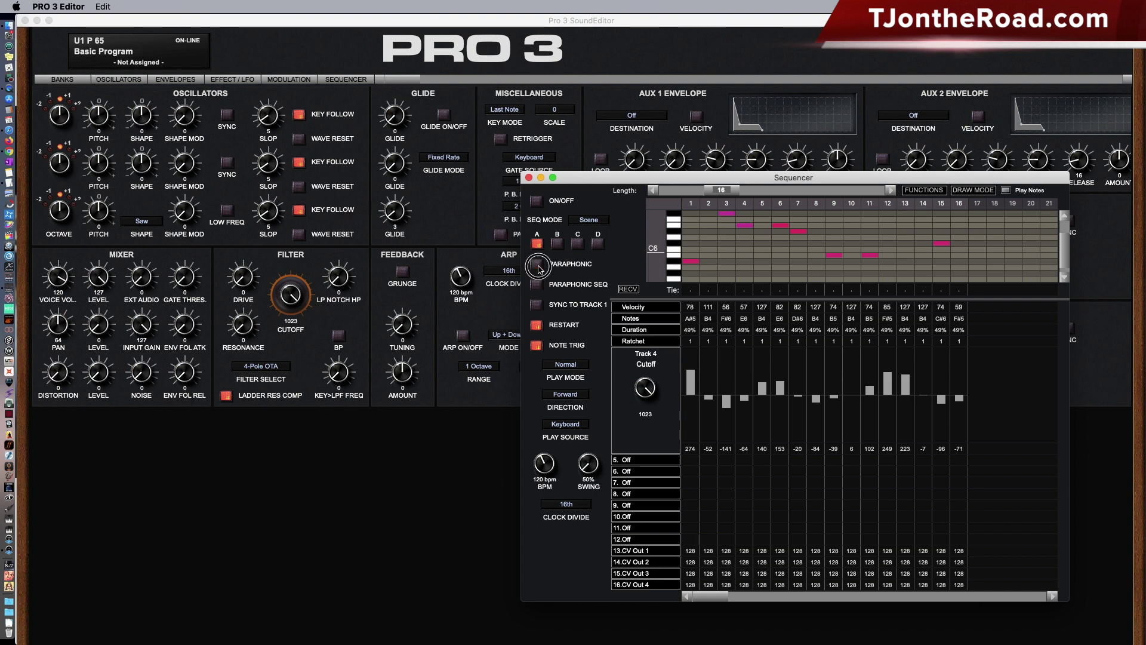
{"action": "left_click", "coordinate": [538, 285]}
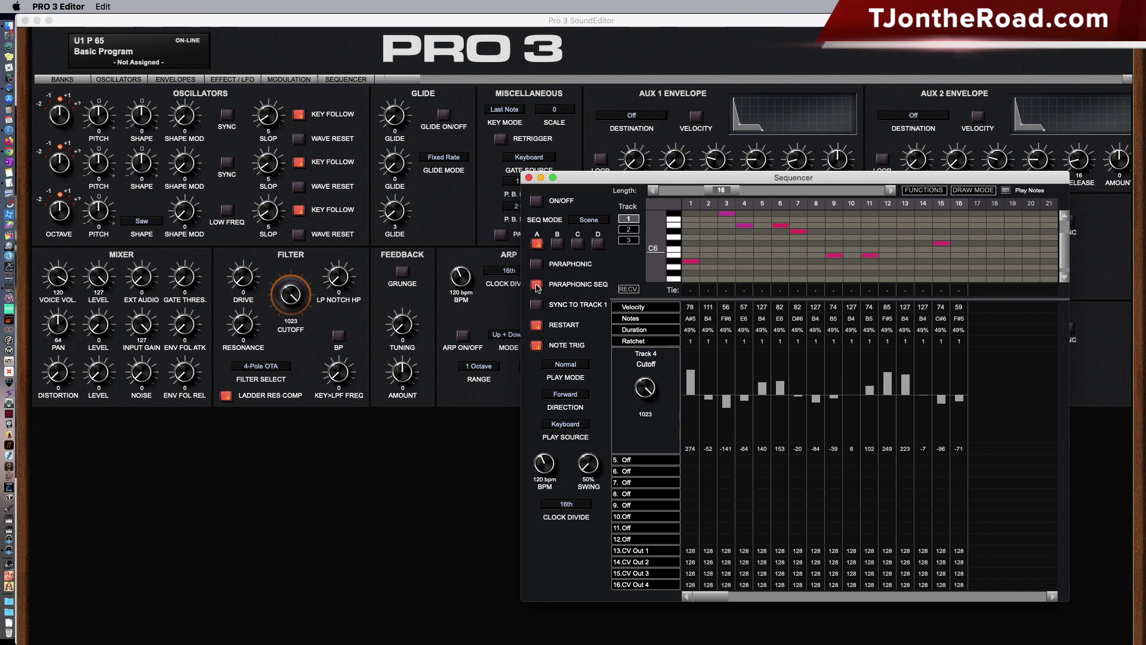
{"action": "left_click", "coordinate": [537, 285]}
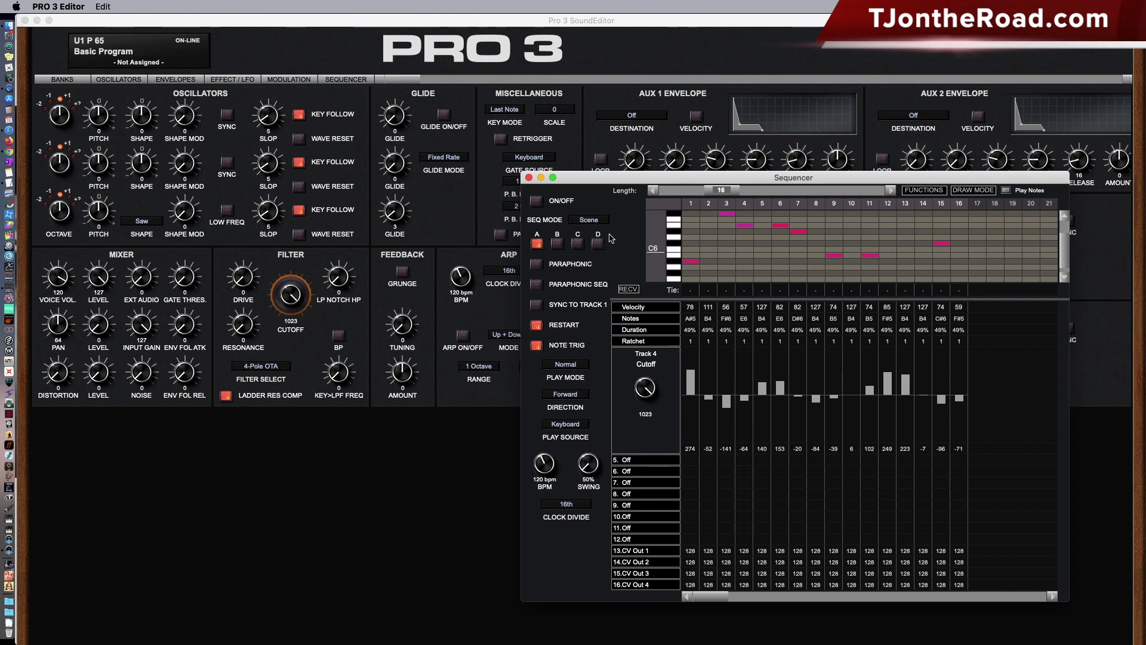
Step: Switch SEQ MODE to Extended and leave the sequence length at 16 steps
{"action": "left_click", "coordinate": [588, 221]}
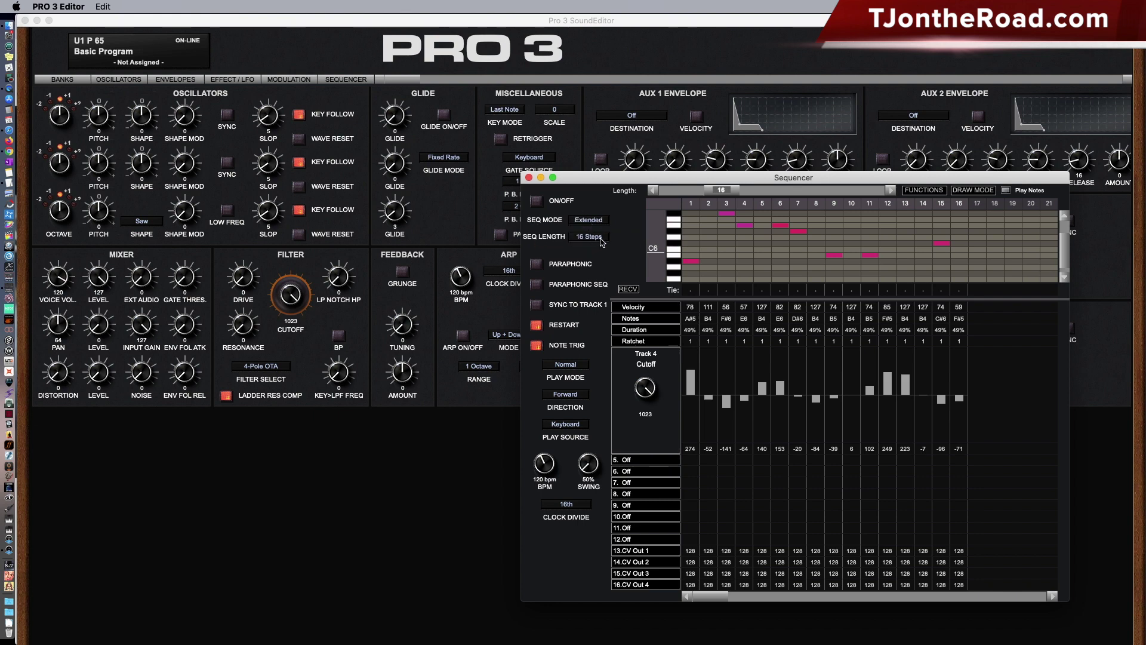
{"action": "left_click", "coordinate": [599, 238]}
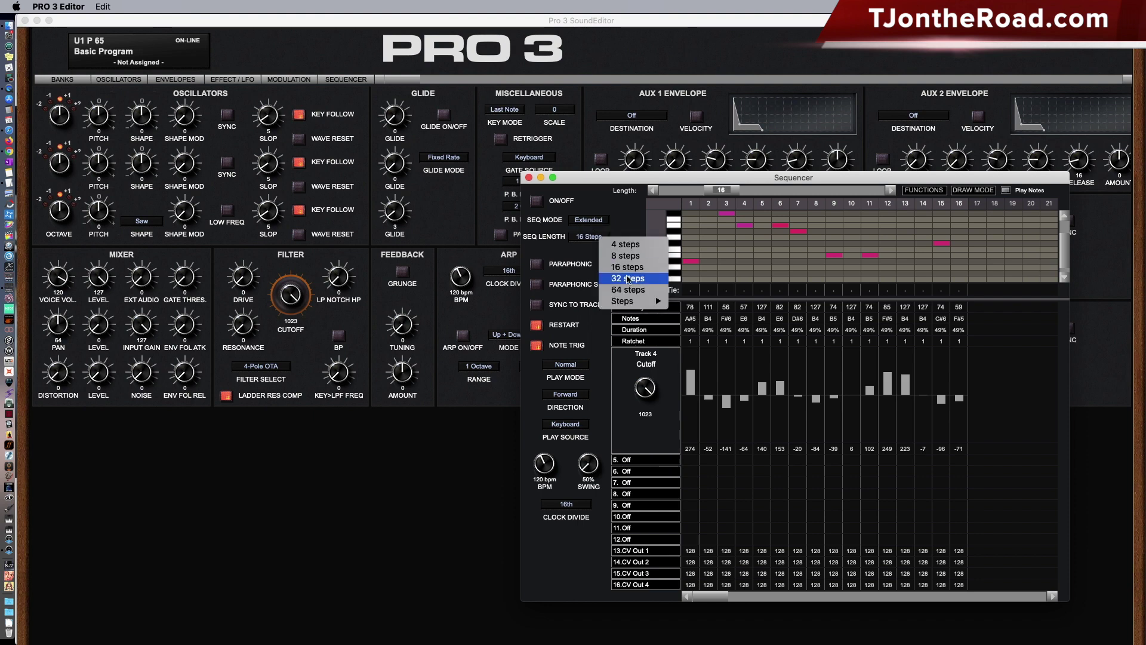
{"action": "mouse_move", "coordinate": [640, 308]}
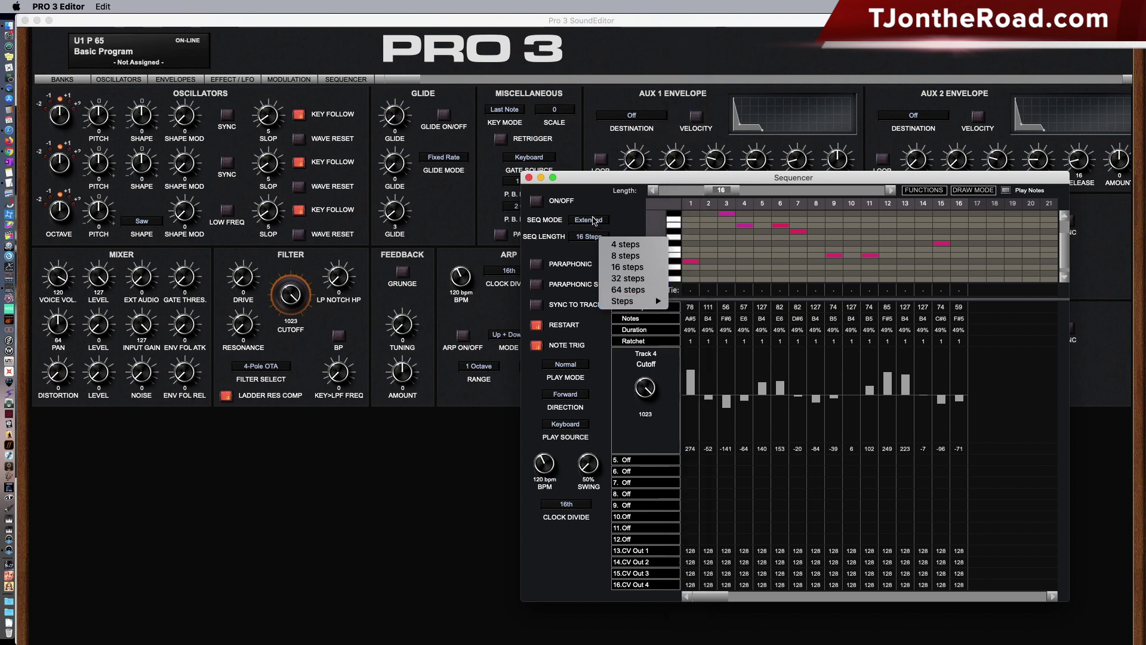
{"action": "left_click", "coordinate": [59, 6]}
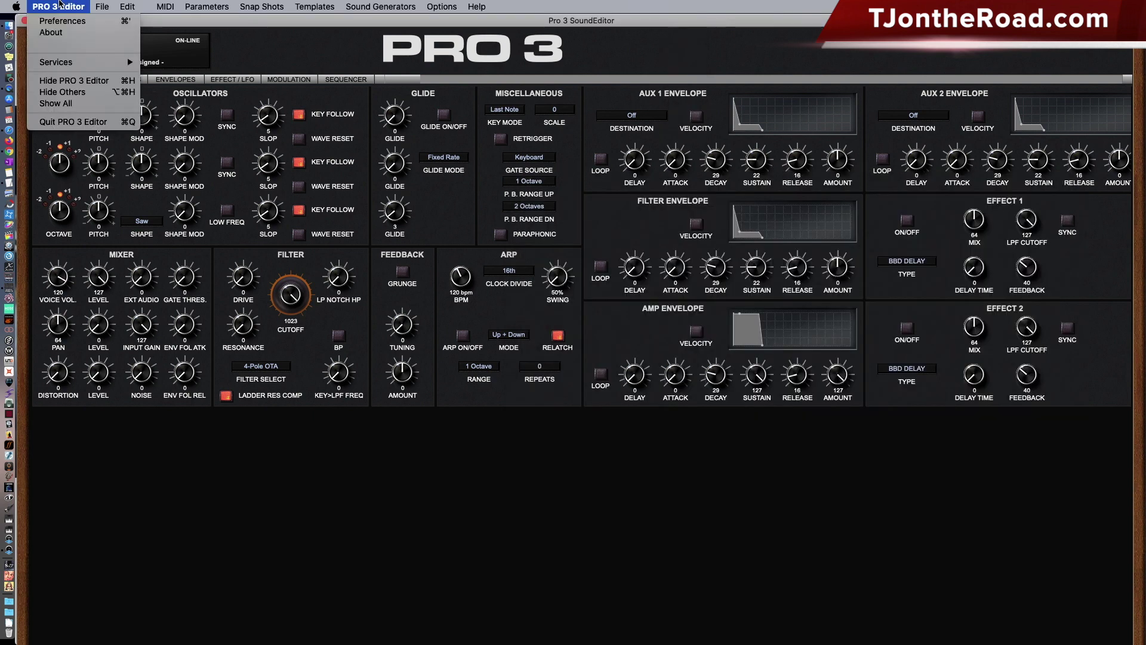
Step: Look through the File, Edit and Templates menus, then choose Sound Generators > Program Genetics
{"action": "left_click", "coordinate": [102, 5]}
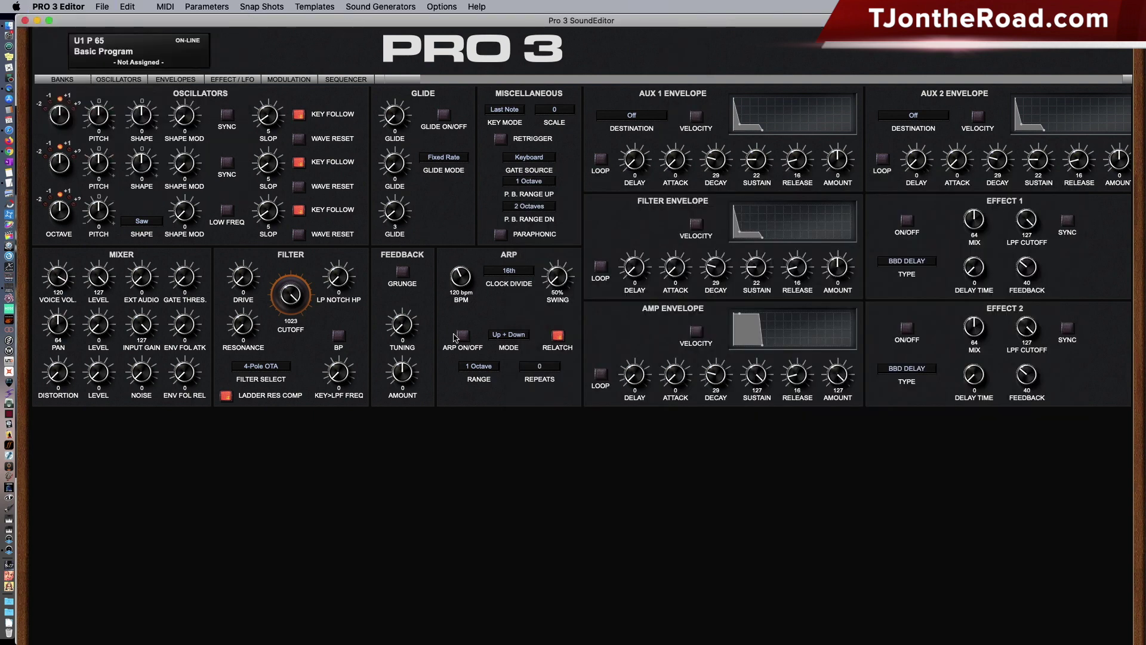
{"action": "left_click", "coordinate": [128, 6]}
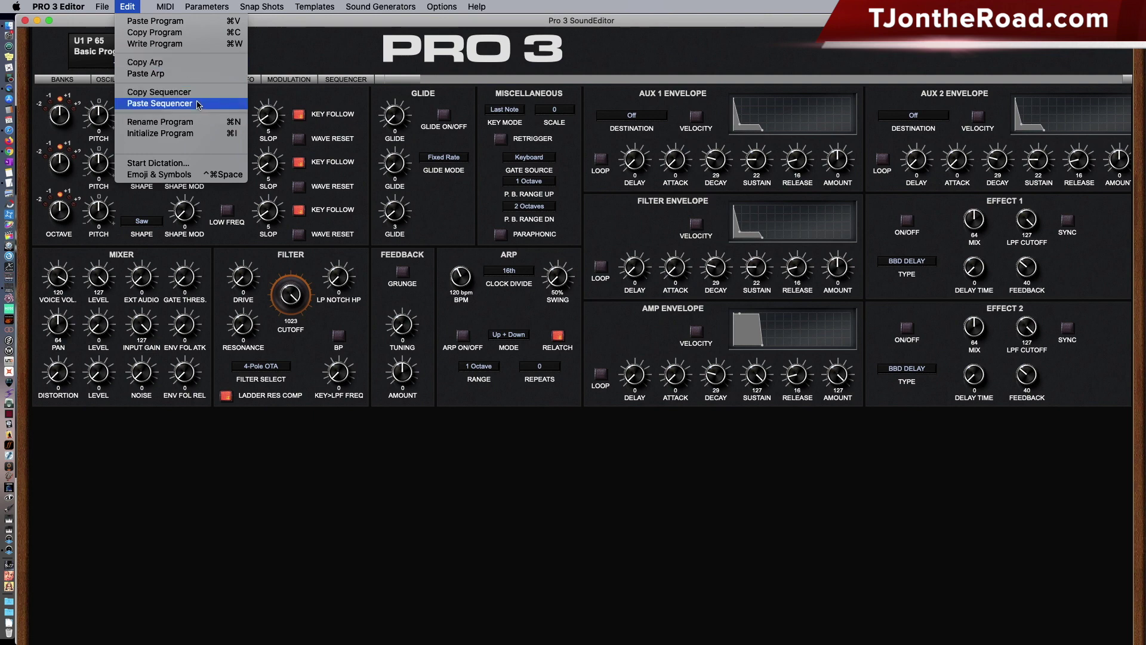
{"action": "mouse_move", "coordinate": [321, 7]}
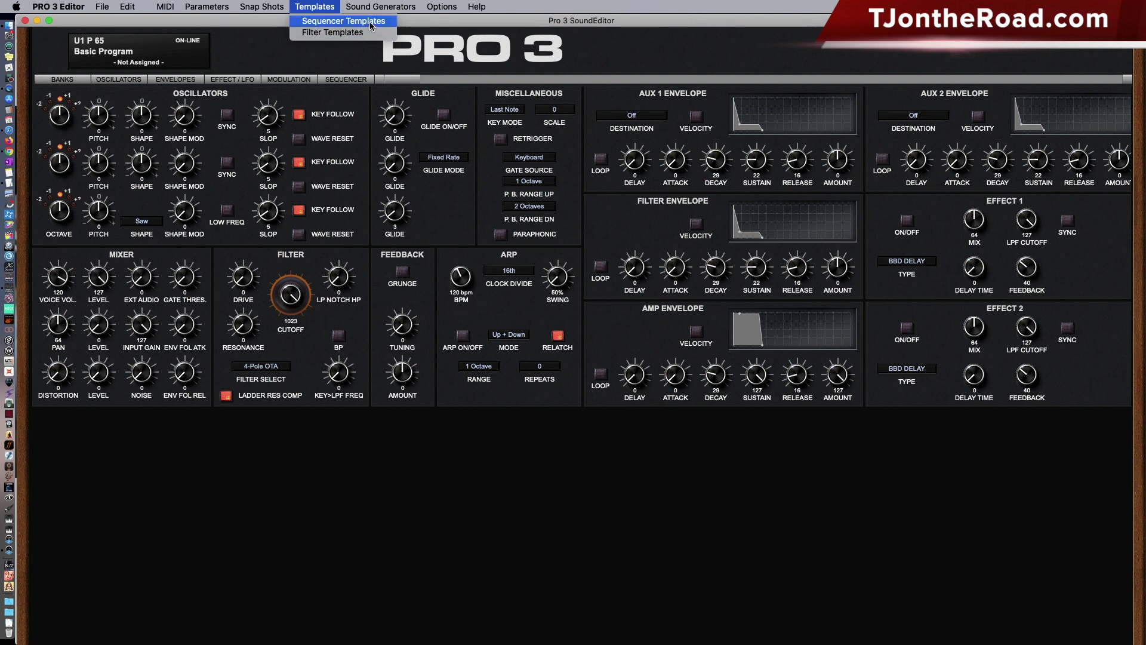
{"action": "mouse_move", "coordinate": [411, 7]}
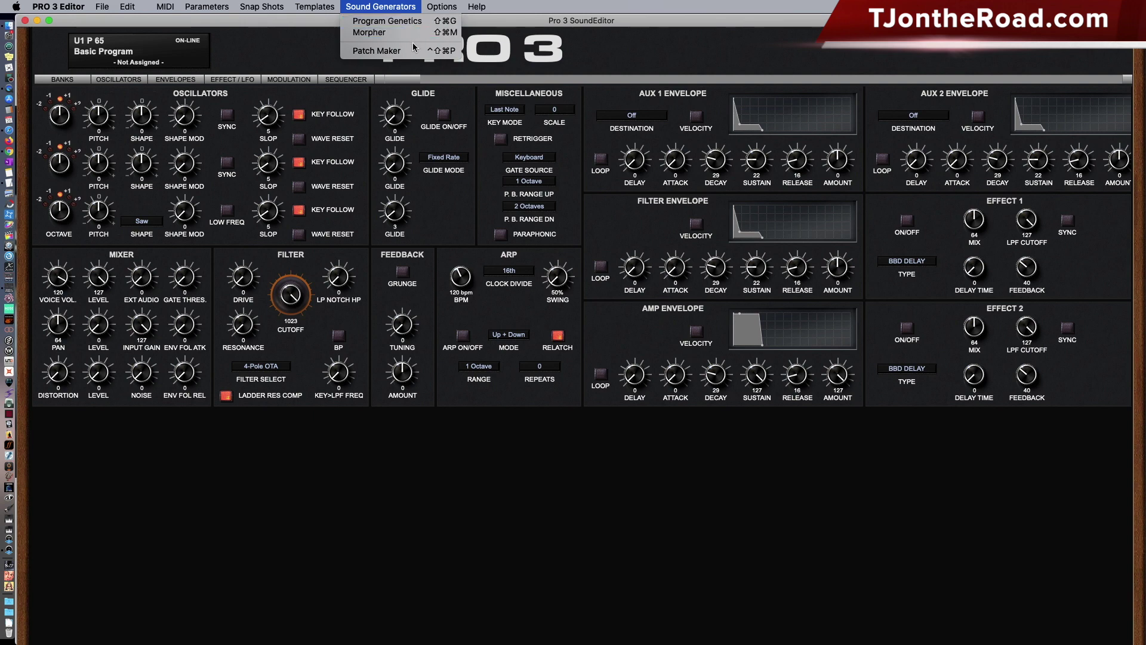
{"action": "left_click", "coordinate": [406, 24]}
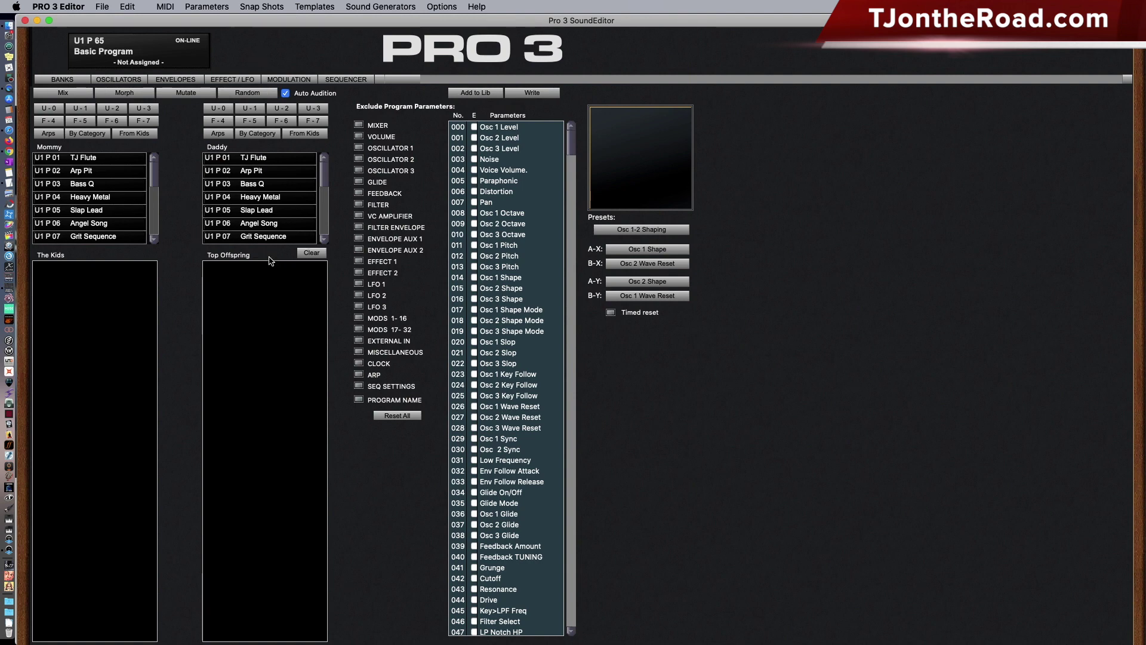
Step: Morph TJ Flute (Mommy) with Heavy Metal (Daddy), audition kid 07 and add it to Top Offspring
{"action": "left_click", "coordinate": [83, 158]}
{"action": "left_click", "coordinate": [262, 200]}
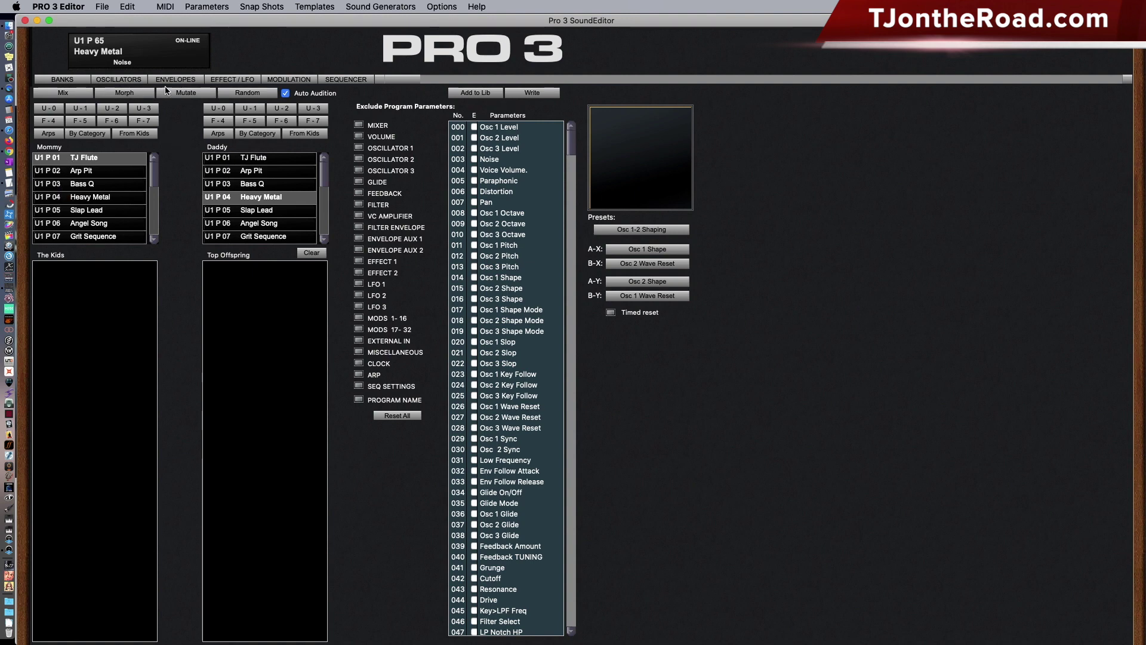
{"action": "left_click", "coordinate": [124, 93]}
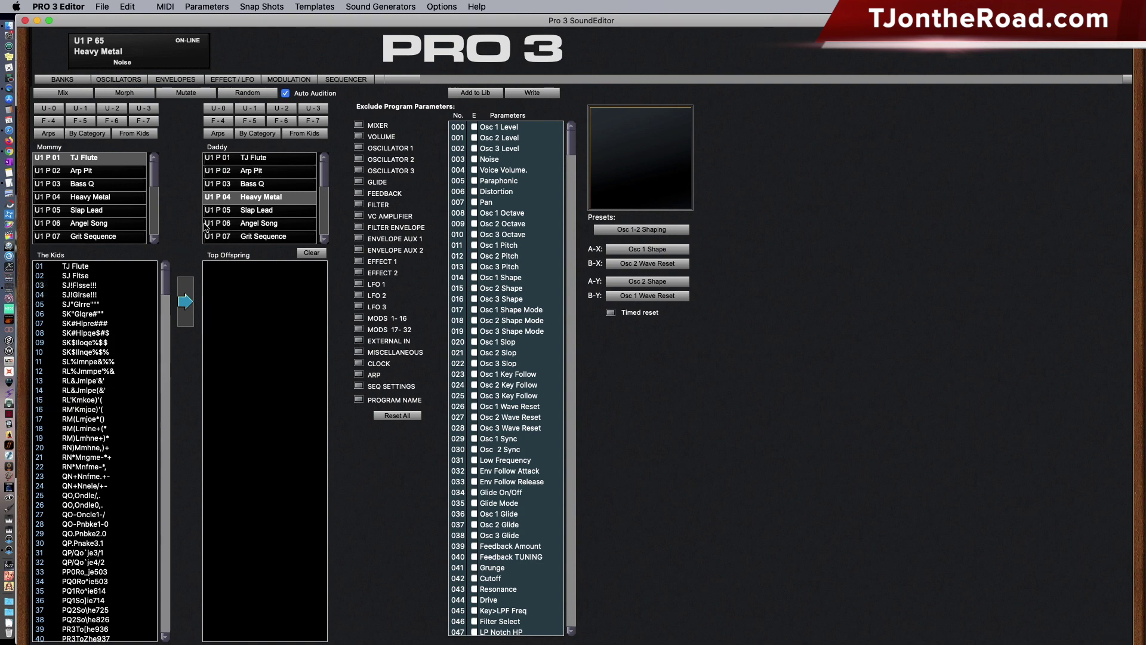
{"action": "left_click", "coordinate": [70, 323]}
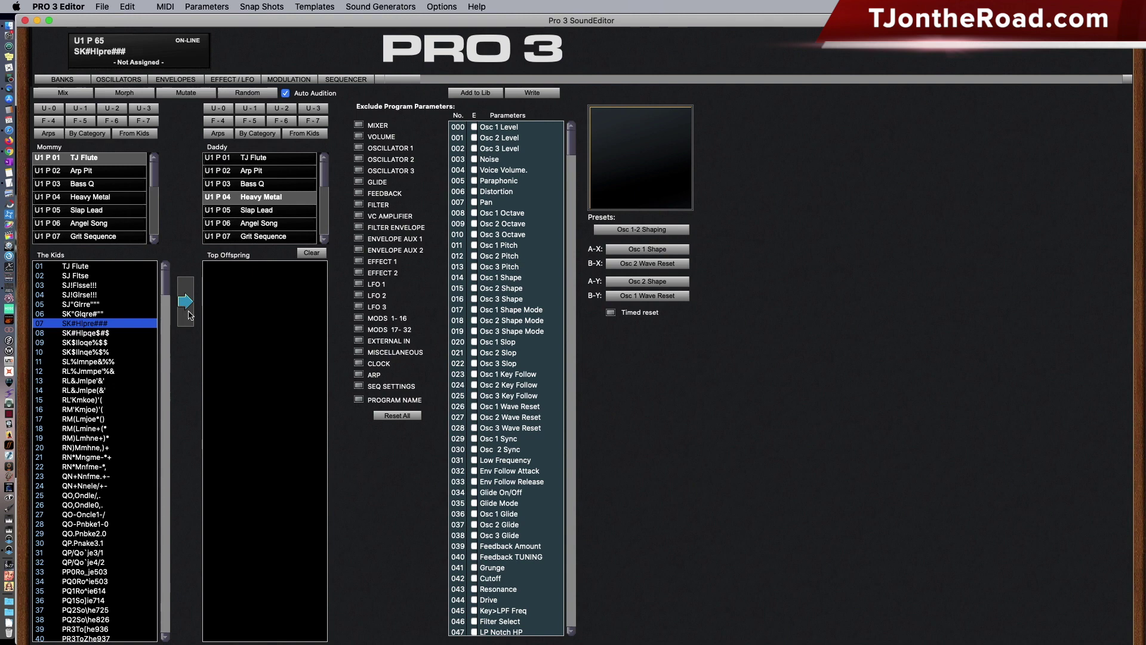
{"action": "left_click", "coordinate": [189, 315]}
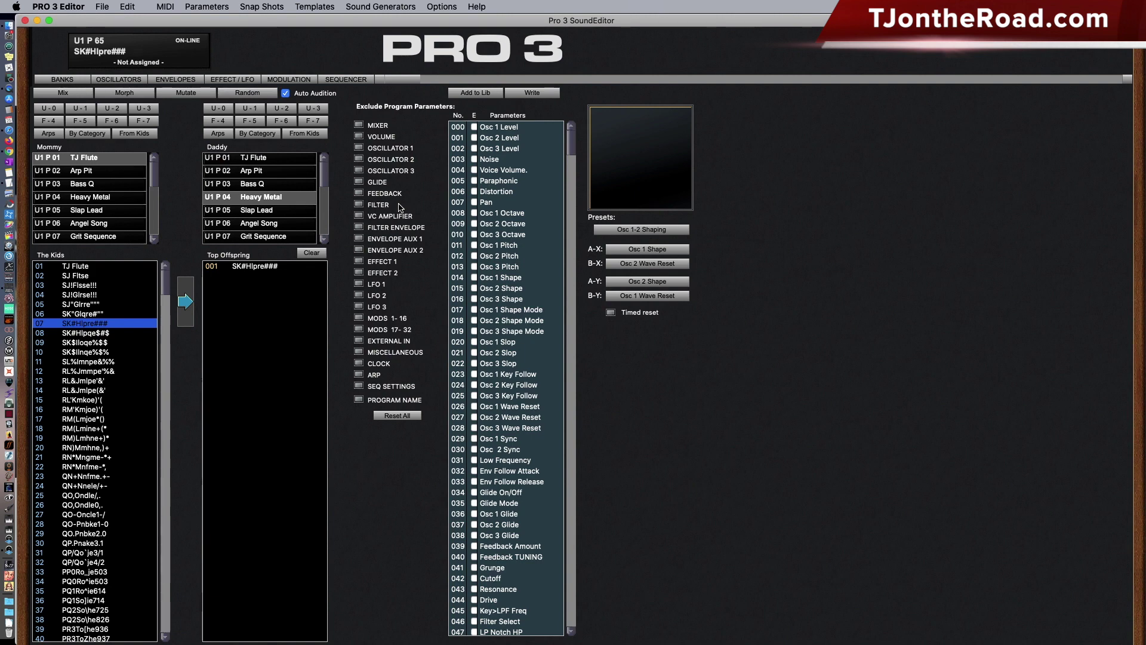
Step: Audition the bred sound by playing several notes up to C5 on the V-Piano keyboard
{"action": "left_click", "coordinate": [442, 6]}
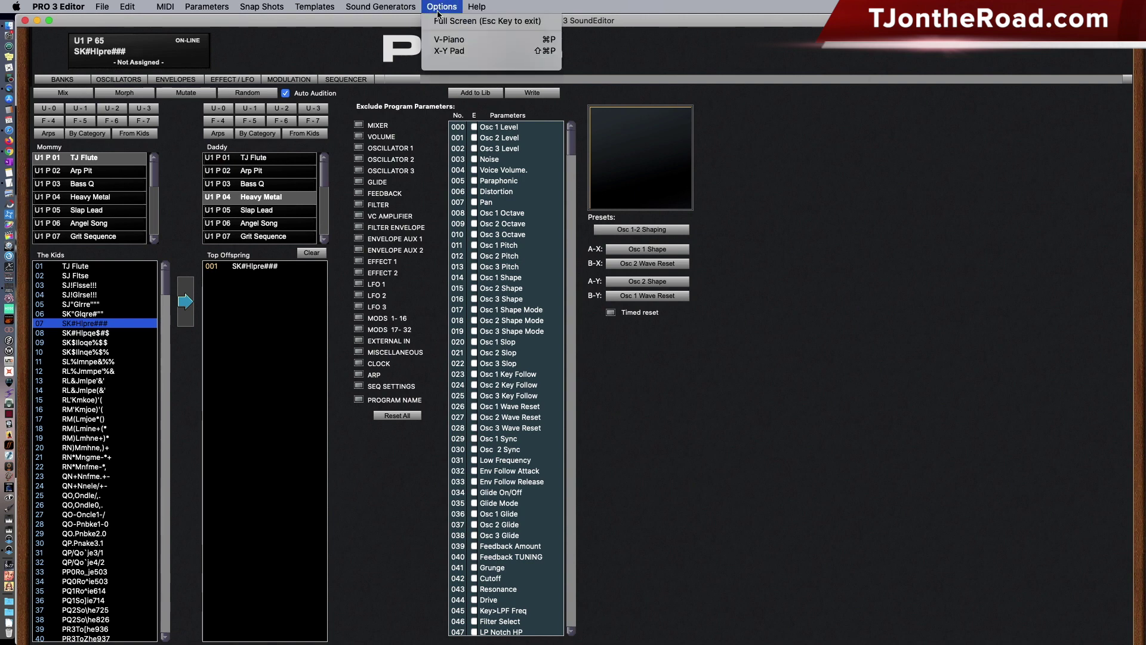
{"action": "left_click", "coordinate": [456, 43]}
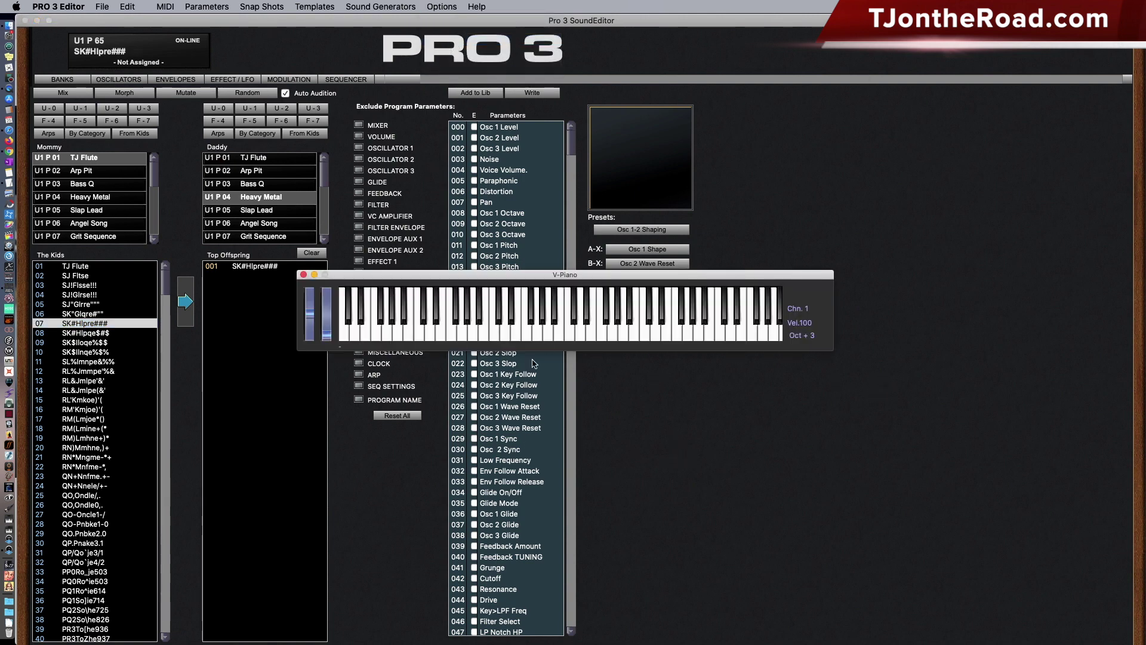
{"action": "left_click", "coordinate": [395, 334]}
{"action": "left_click", "coordinate": [412, 333]}
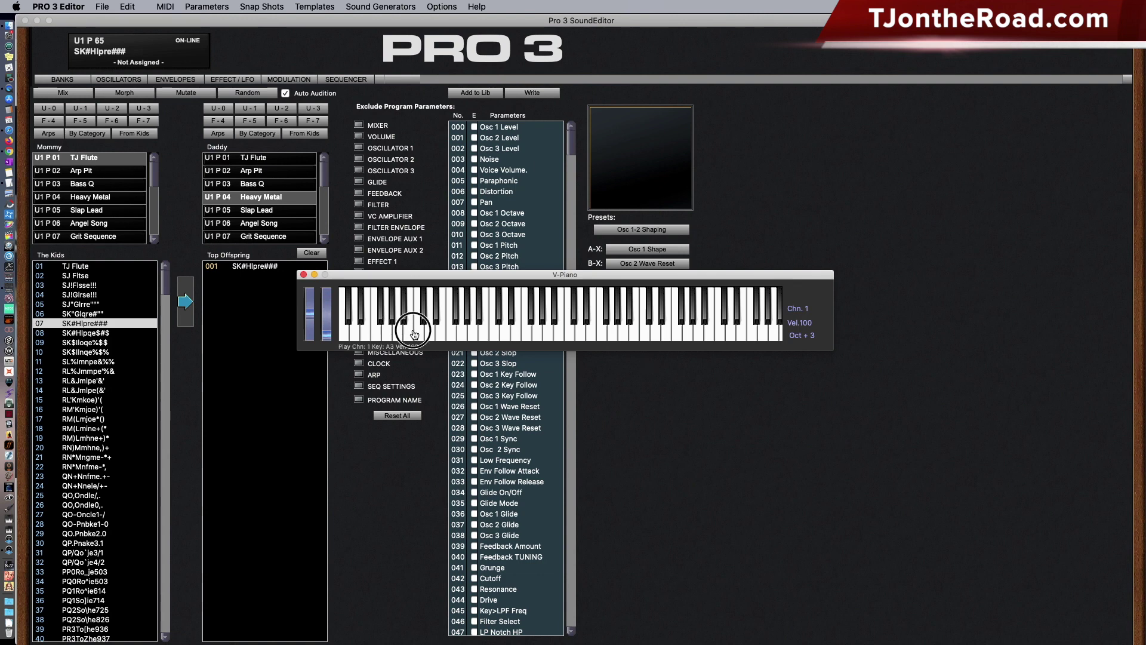
{"action": "left_click", "coordinate": [460, 330]}
{"action": "left_click", "coordinate": [483, 336]}
{"action": "left_click", "coordinate": [496, 338]}
{"action": "left_click", "coordinate": [304, 275]}
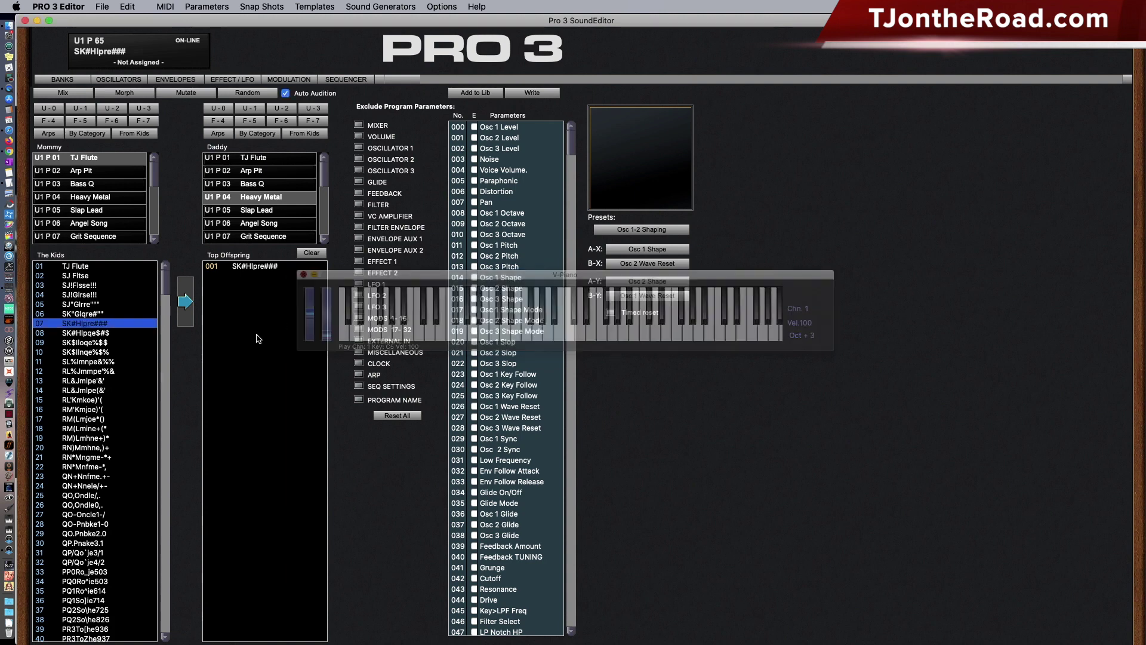
Step: On the X-Y Pad, assign Osc 1 Level to A-X and sweep the pad
{"action": "left_click", "coordinate": [441, 6]}
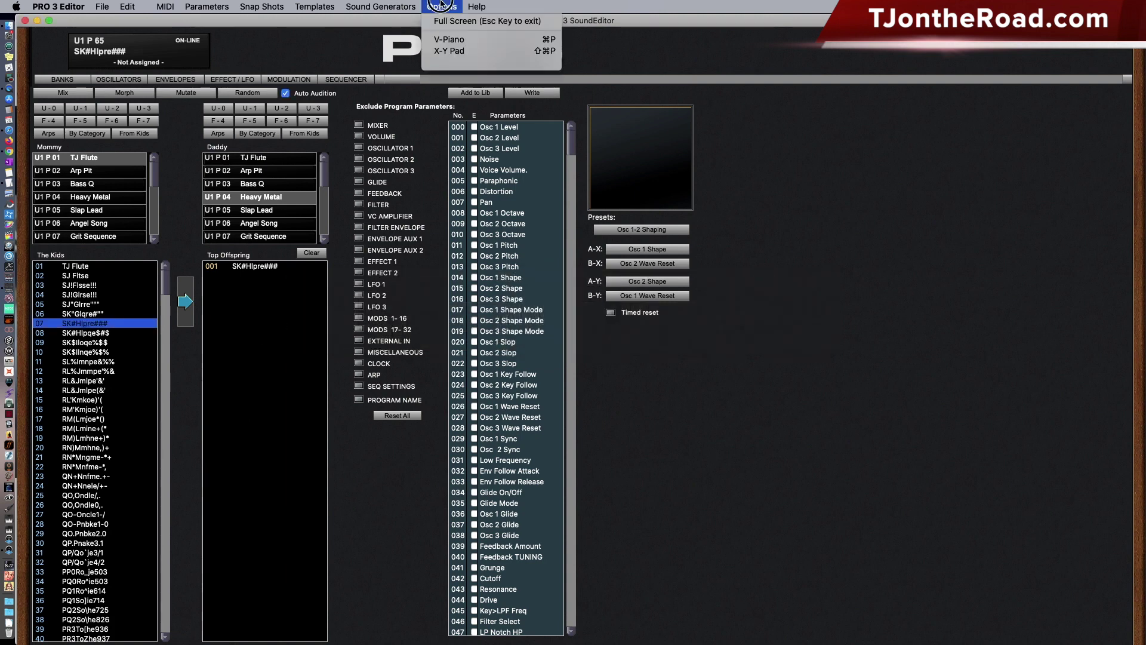
{"action": "left_click", "coordinate": [470, 53]}
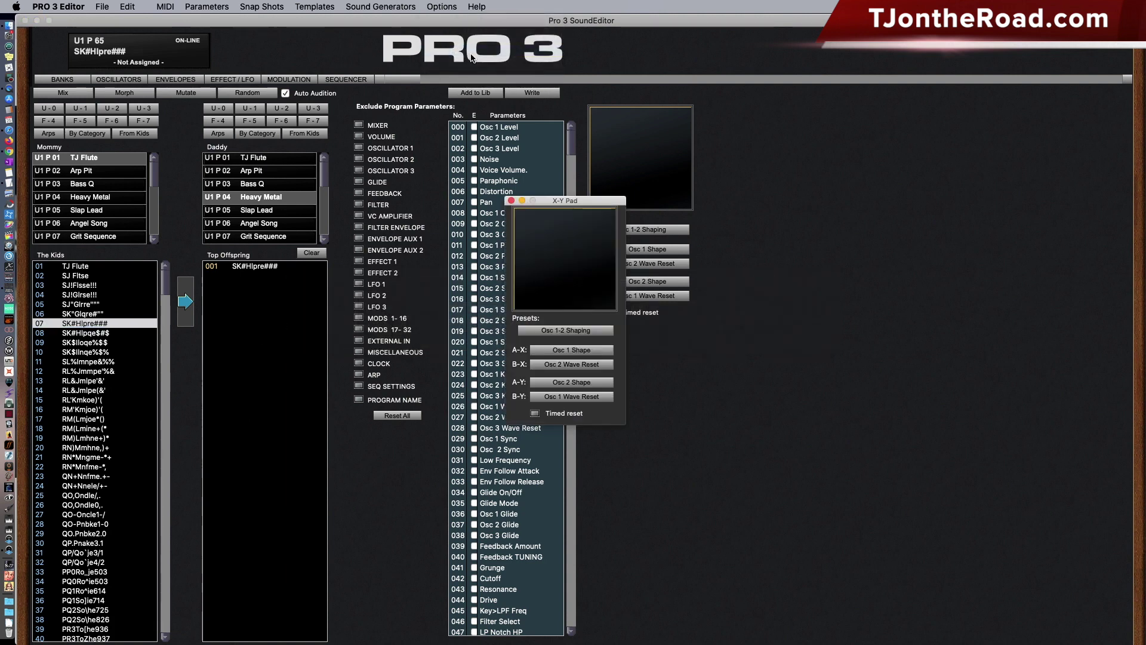
{"action": "left_click", "coordinate": [558, 350]}
{"action": "left_click_drag", "start_coordinate": [545, 306], "coordinate": [553, 263]}
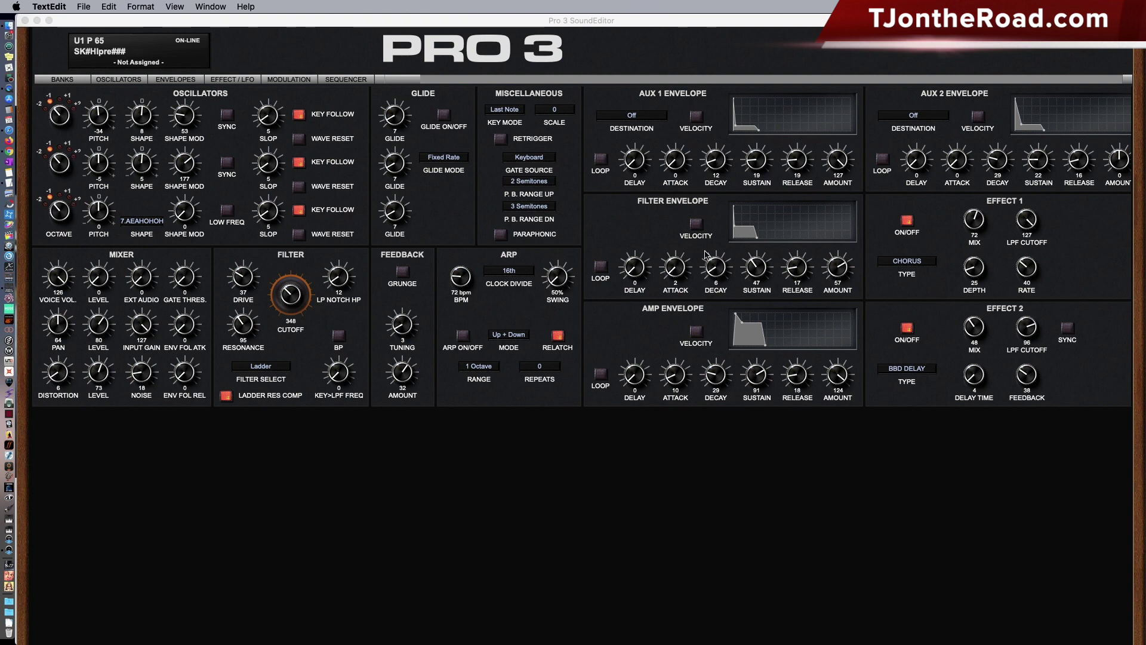
Step: Initialize to Basic Program, try Effect 1 sync, delay time 109 and feedback tuning, then show the Sequencer
{"action": "left_click", "coordinate": [129, 7]}
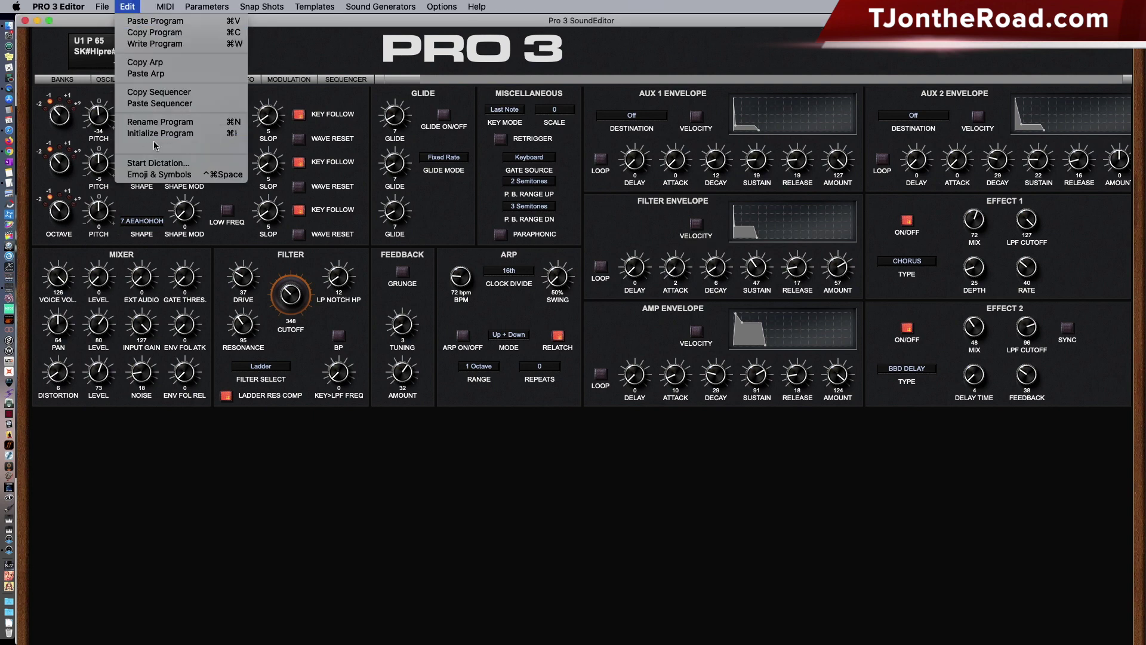
{"action": "left_click", "coordinate": [185, 135]}
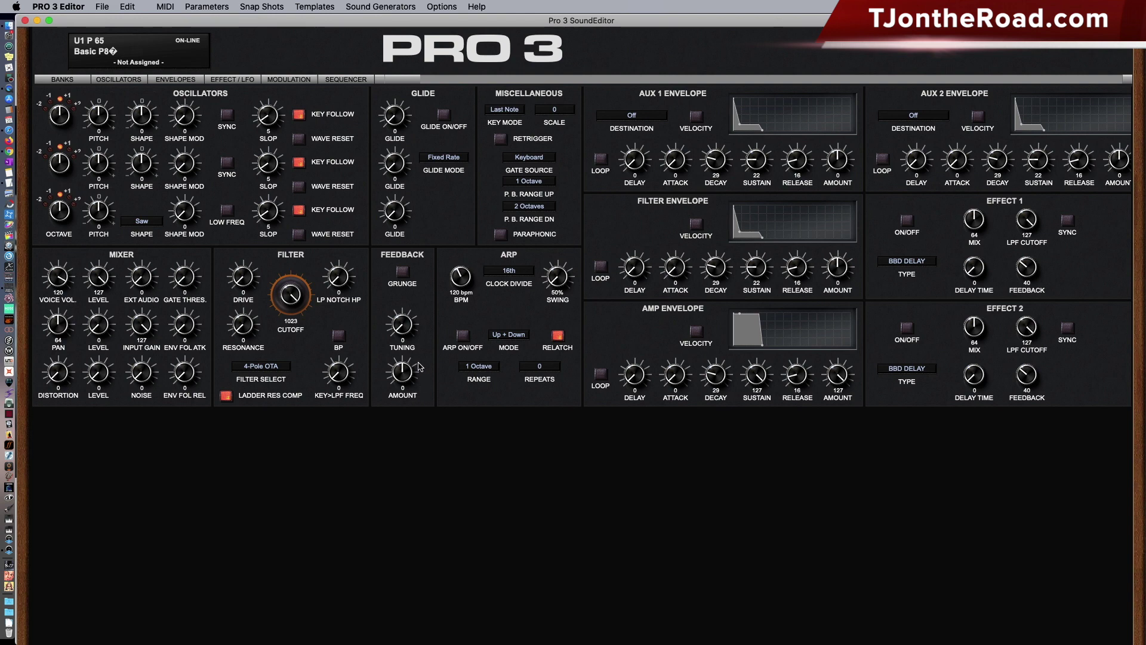
{"action": "left_click", "coordinate": [1069, 219]}
{"action": "left_click_drag", "start_coordinate": [973, 265], "coordinate": [967, 292]}
{"action": "left_click", "coordinate": [1067, 225]}
{"action": "mouse_move", "coordinate": [404, 346]}
{"action": "left_mouse_down"}
{"action": "mouse_move", "coordinate": [416, 346]}
{"action": "mouse_move", "coordinate": [399, 343]}
{"action": "left_mouse_up"}
{"action": "key", "text": "super+6"}
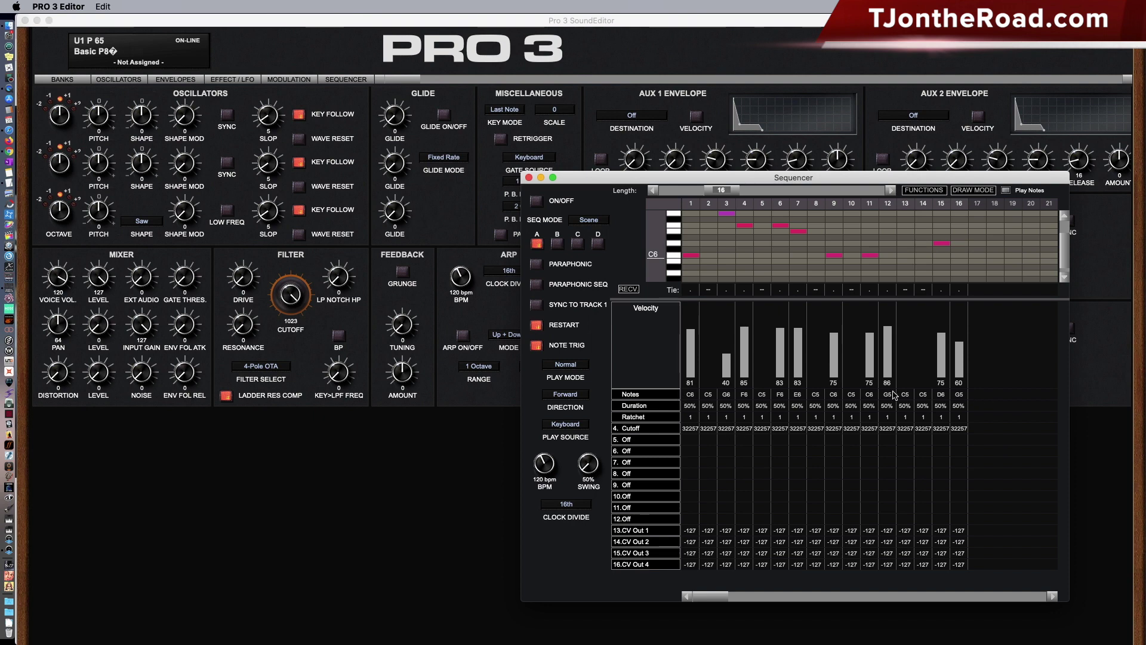
Step: Close the Sequencer and browse MOD 3's MIXER and FILTER destinations without assigning one
{"action": "left_click", "coordinate": [529, 178]}
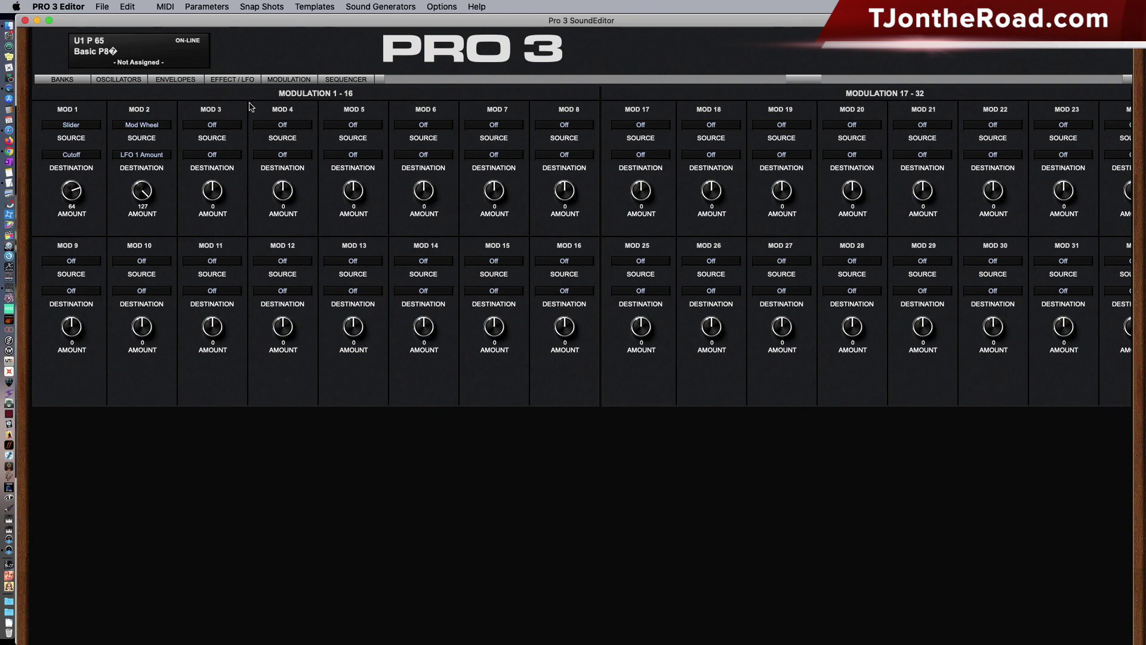
{"action": "left_click", "coordinate": [213, 156]}
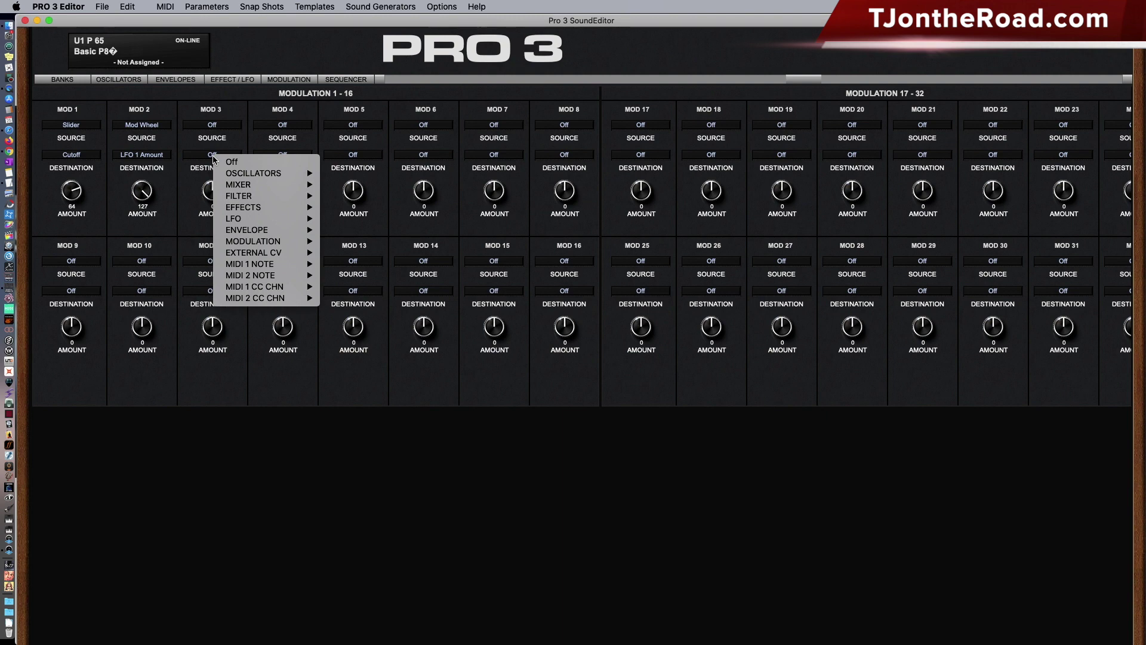
{"action": "mouse_move", "coordinate": [287, 190]}
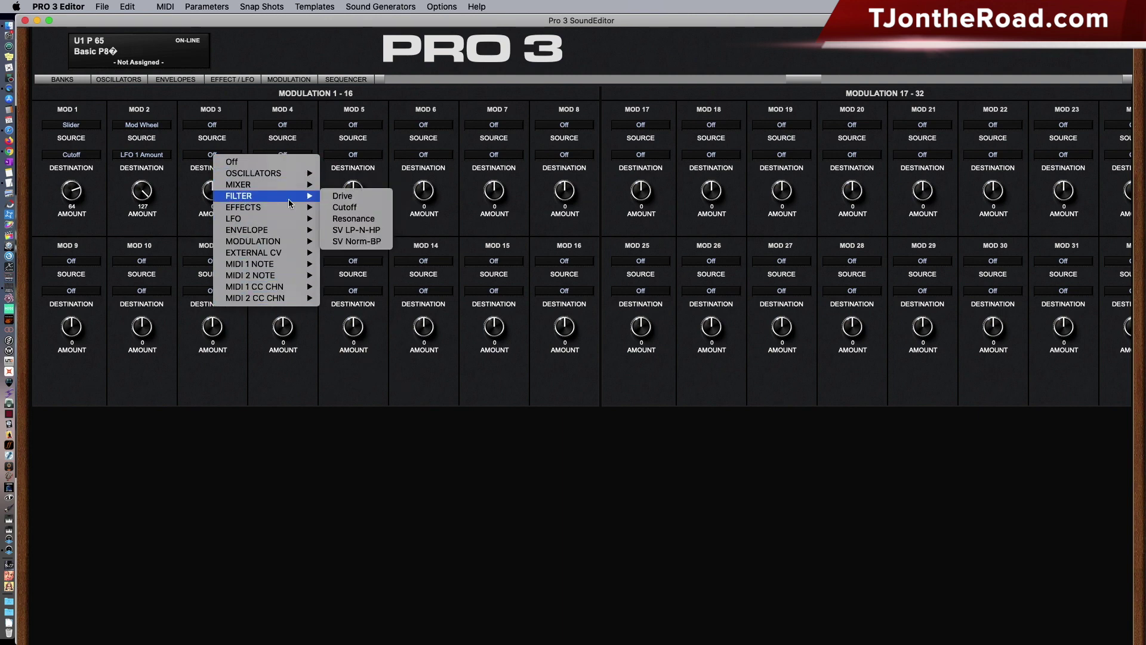
{"action": "left_click", "coordinate": [174, 276]}
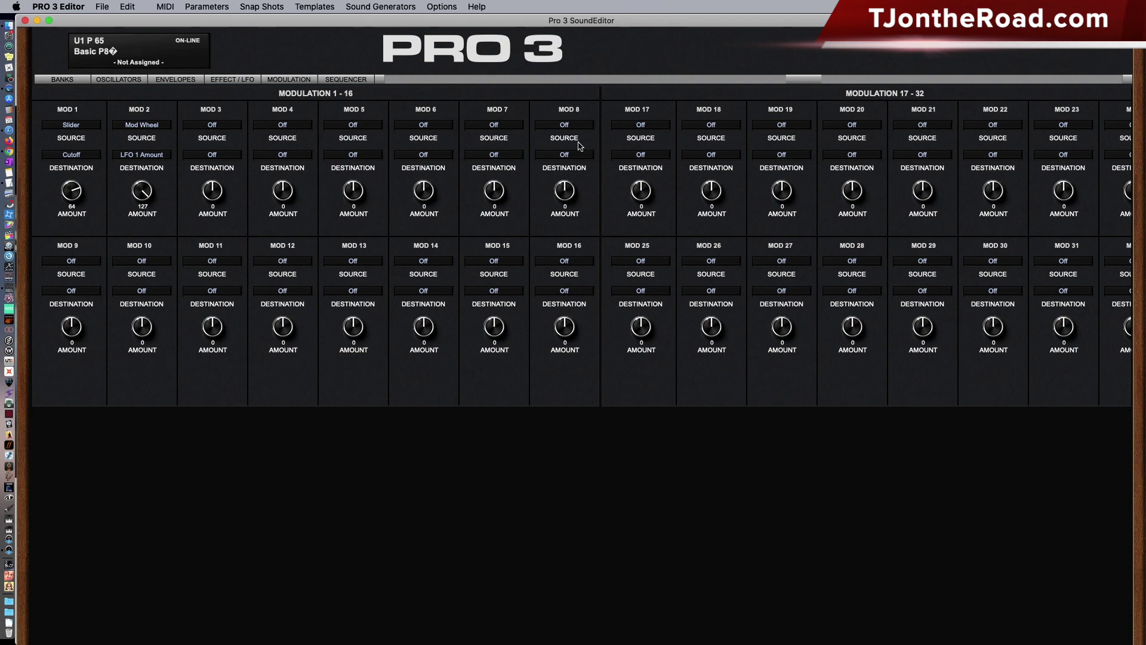
{"action": "scroll", "coordinate": [391, 79], "scroll_direction": "left", "scroll_amount": 10}
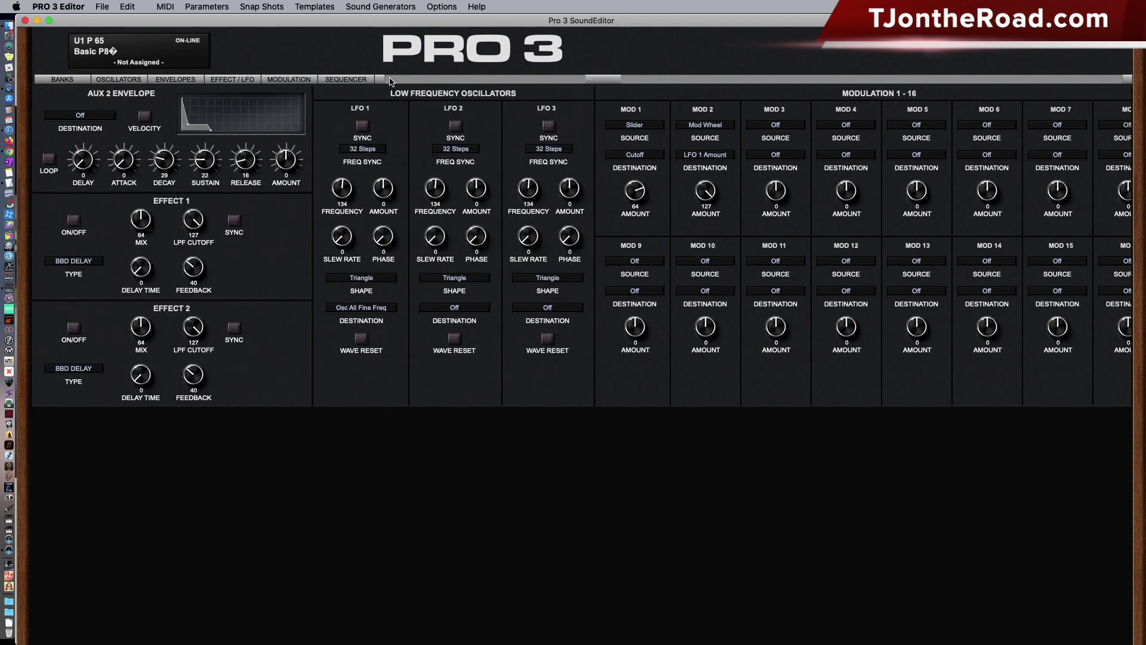
{"action": "scroll", "coordinate": [391, 81], "scroll_direction": "left", "scroll_amount": 10}
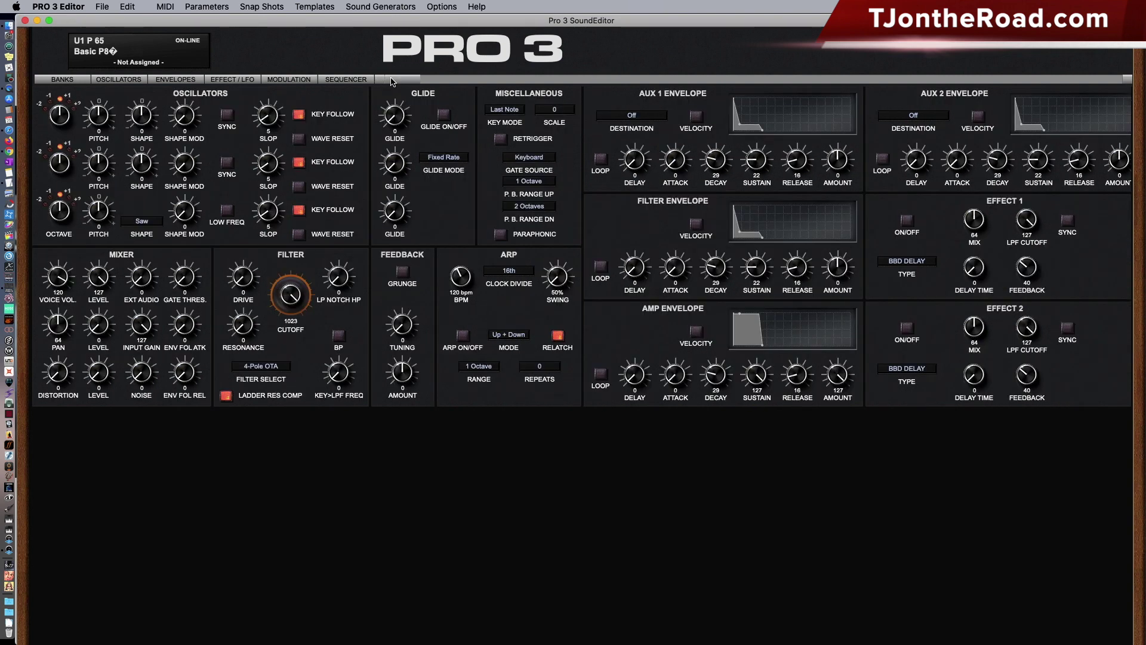